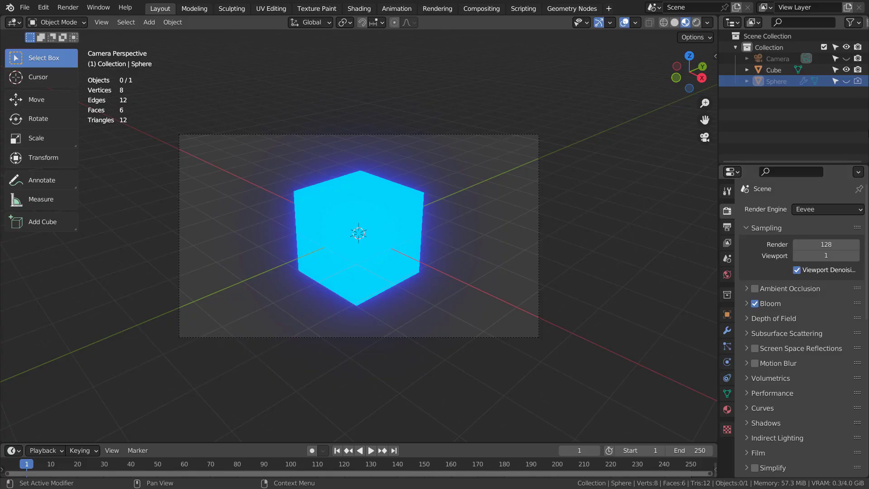
Orbit the viewport to see the glowing cyan cube from a free angle
mouse_move(533, 221)
middle_down()
mouse_move(526, 239)
mouse_move(360, 232)
mouse_move(539, 229)
middle_up()
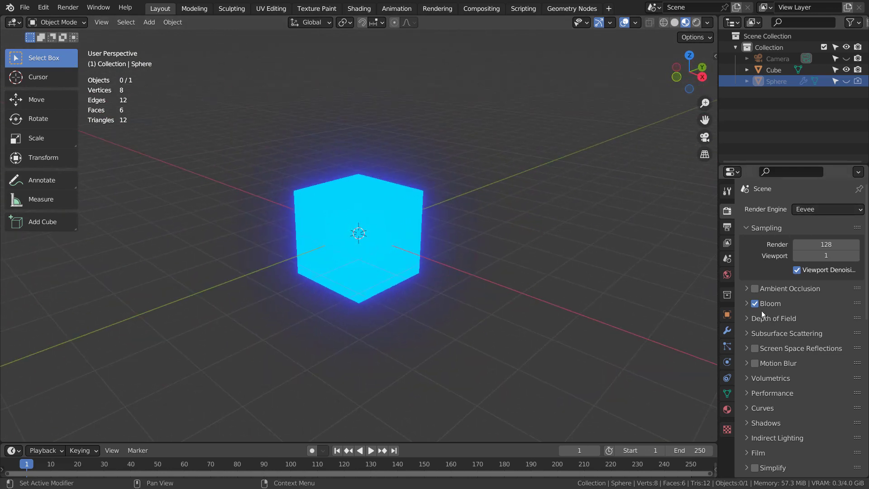
Set the cube's Emission Strength to 10 (trying 15 first), then view through the camera
click(388, 232)
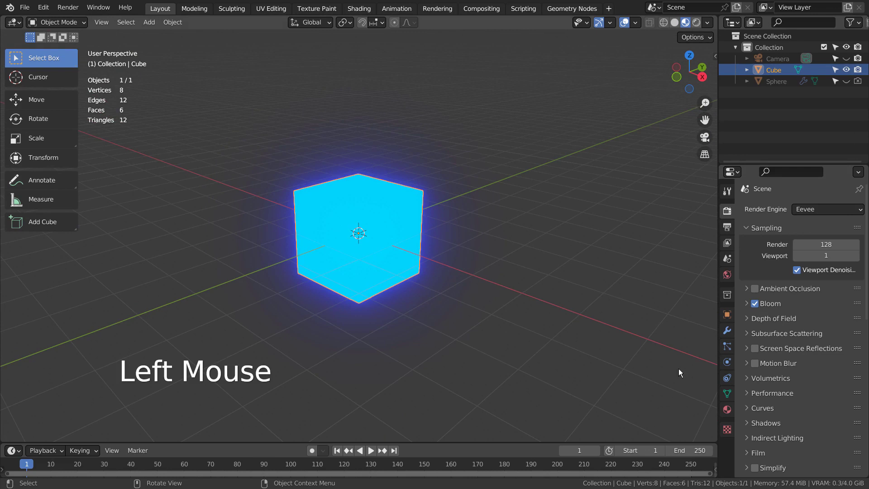
click(727, 409)
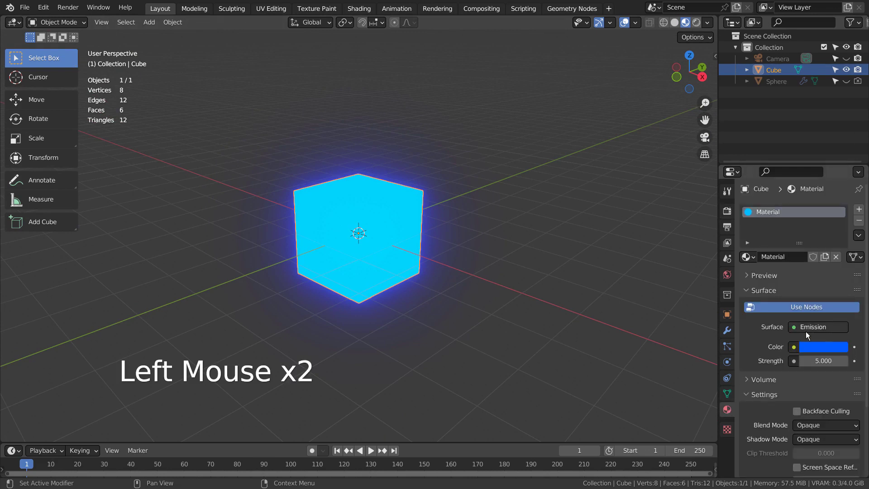
click(819, 361)
text(15)
key(Return)
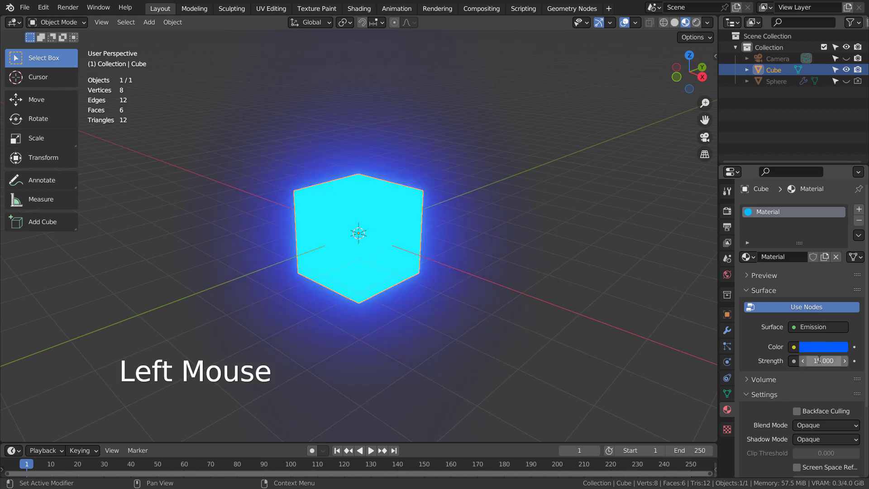
click(818, 361)
text(1)
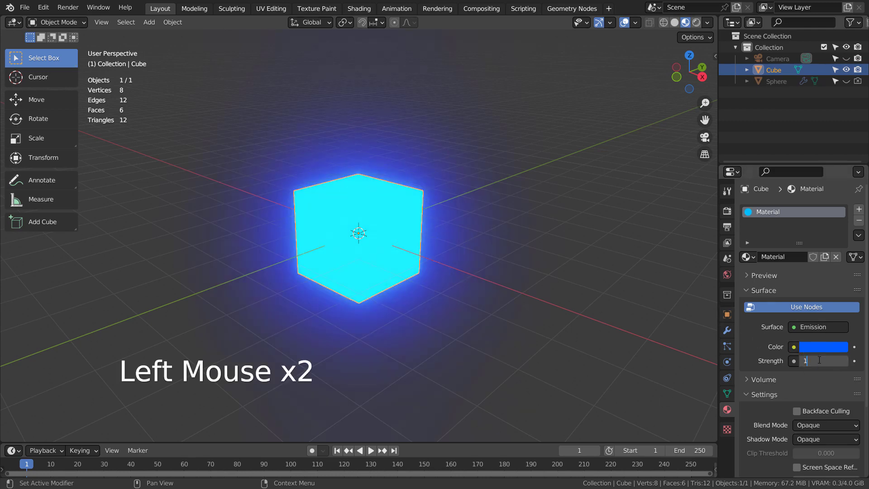
text(0.000)
key(Return)
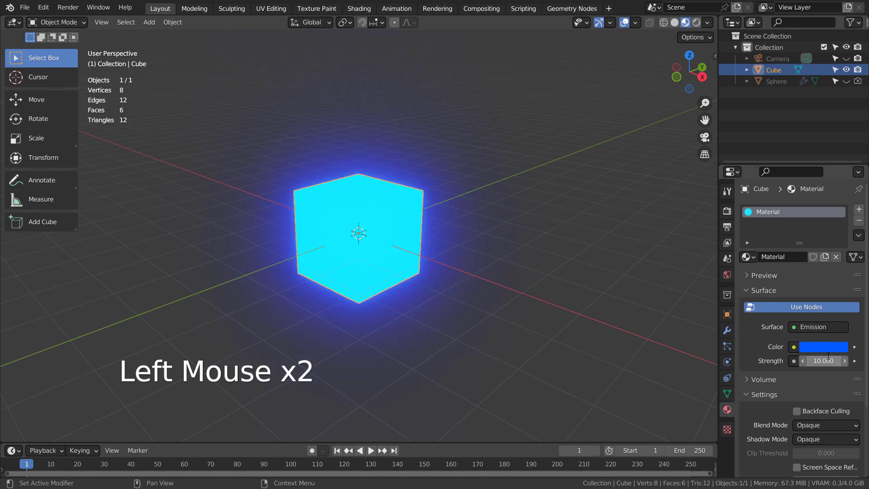
mouse_move(587, 329)
middle_down()
mouse_move(474, 324)
mouse_move(506, 330)
middle_up()
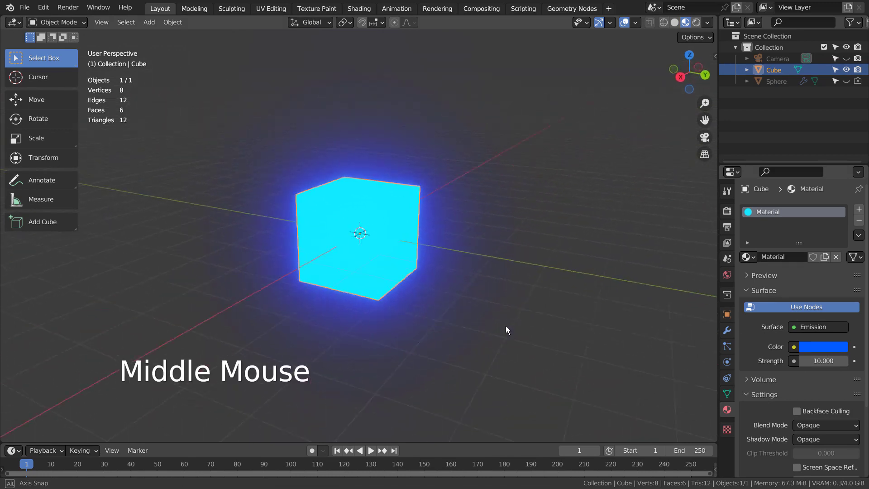
key(KP_0)
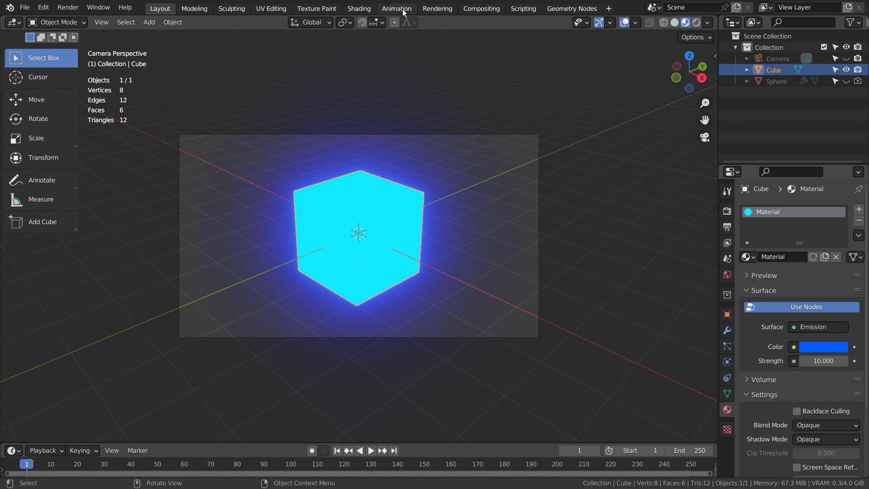
Switch to the Compositing workspace and inspect the node tree maximized, then restore the layout
click(481, 9)
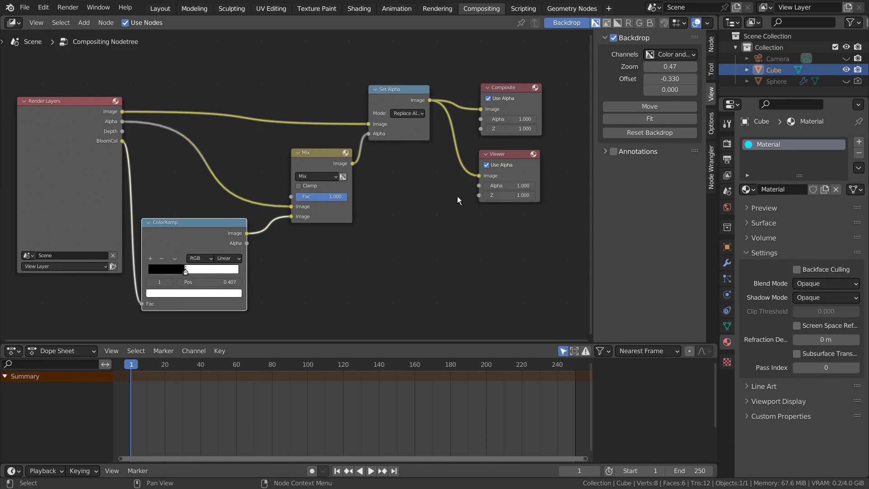
key(ctrl+space)
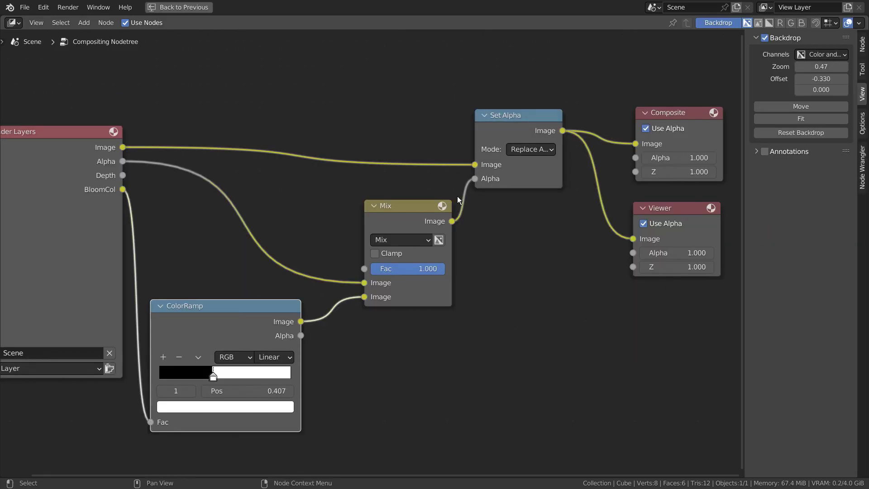
key(n)
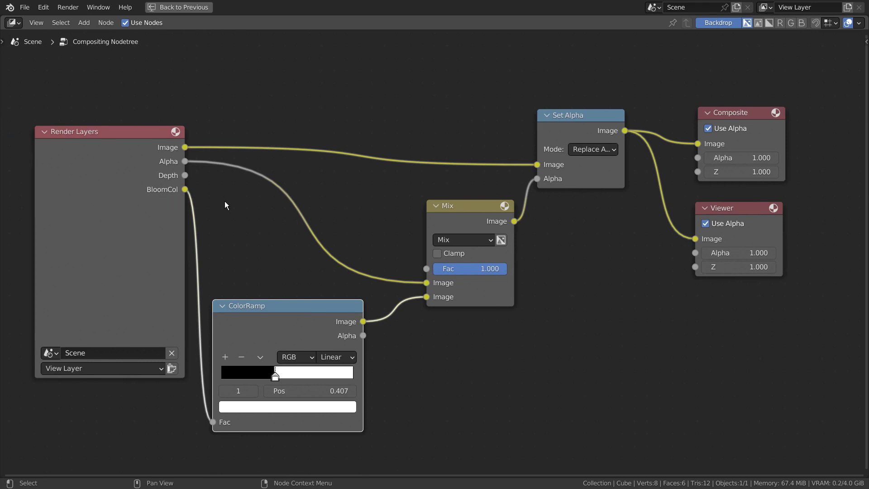
key(ctrl+space)
In View Layer properties, toggle the Bloom pass off and back on
click(729, 177)
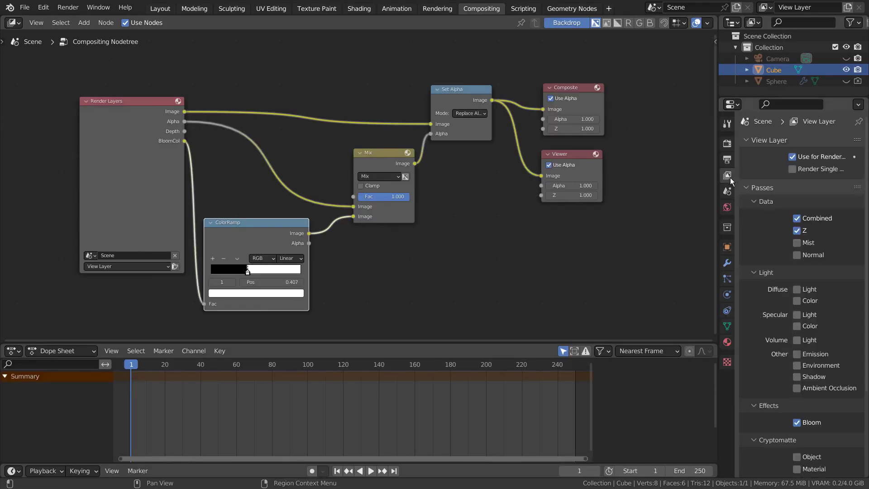
scroll(764, 193, down, 5)
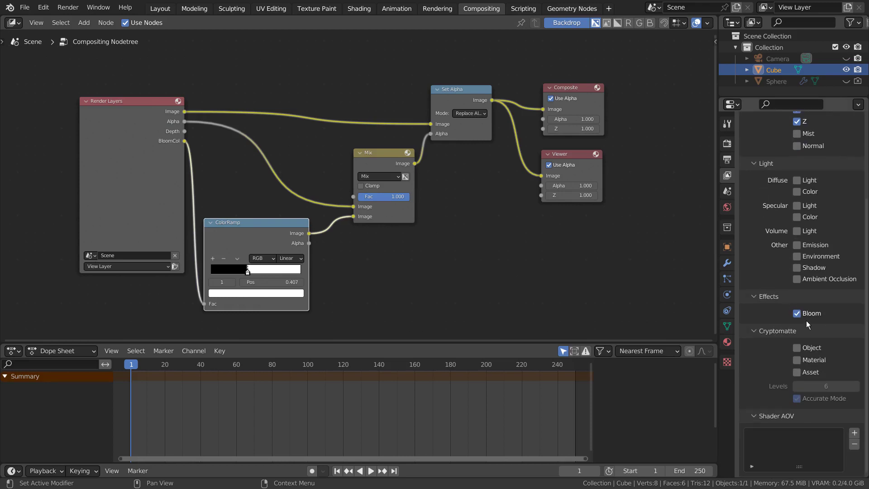
click(795, 313)
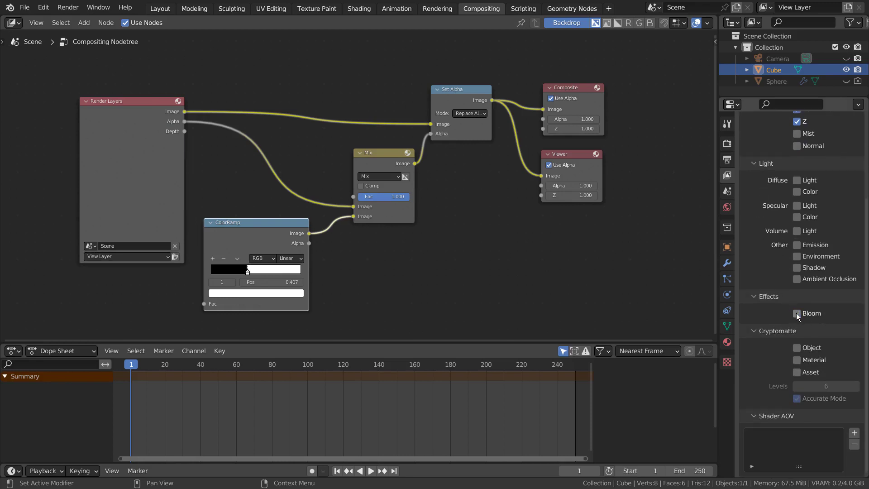
click(797, 313)
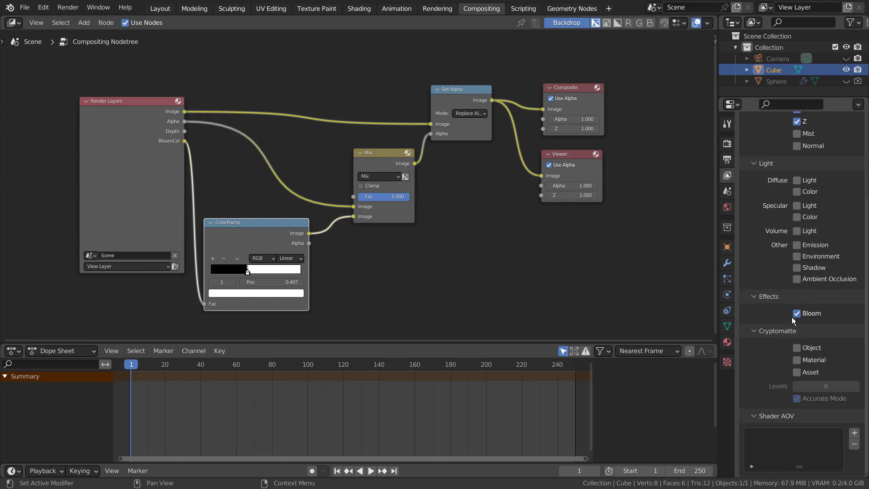
Render the frame and save the render as a1.png, then close the render window
key(F12)
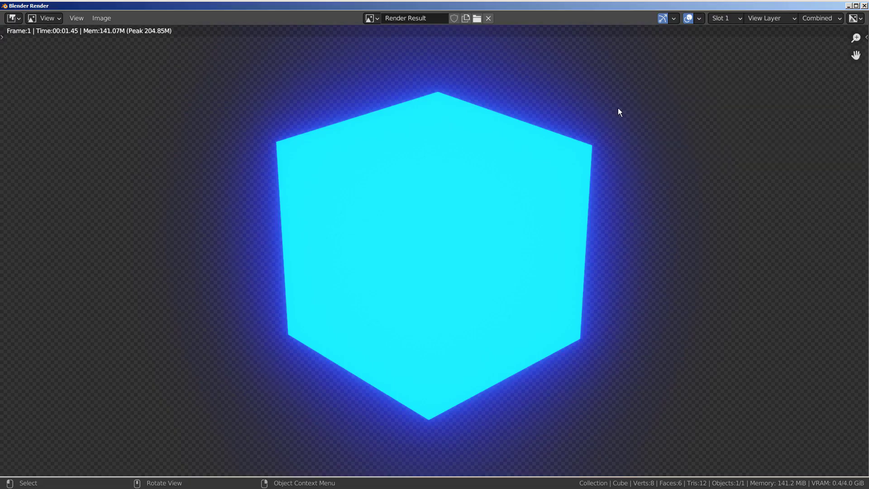
click(101, 18)
click(108, 93)
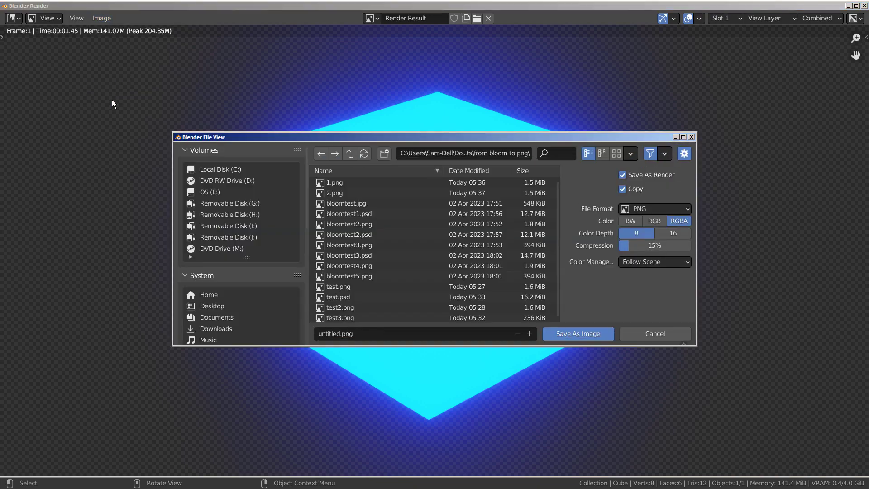
click(374, 335)
text(a1)
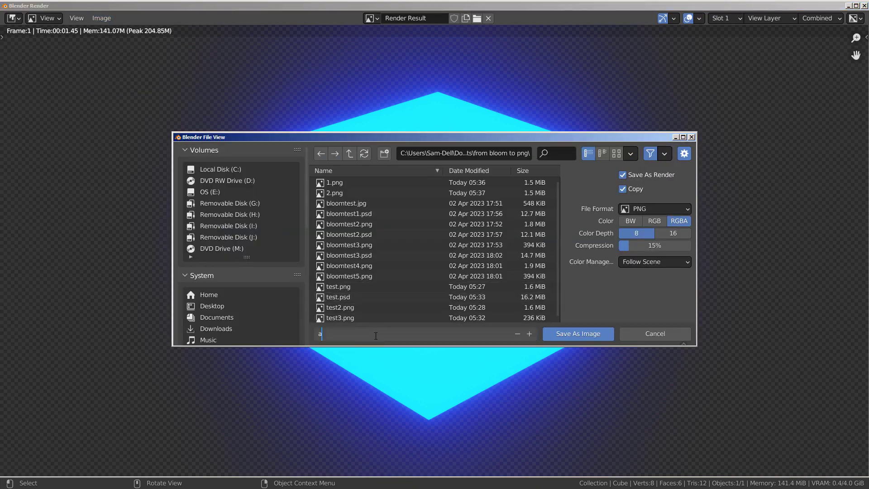
key(Return)
key(Return)
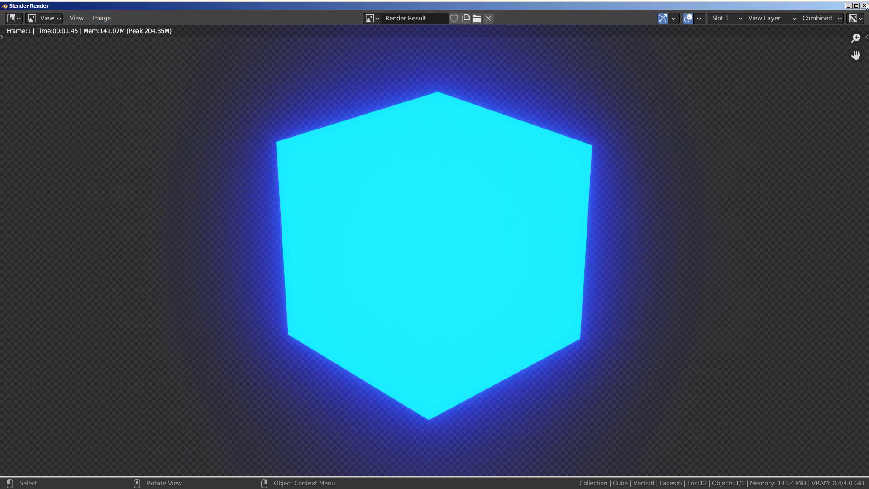
click(865, 5)
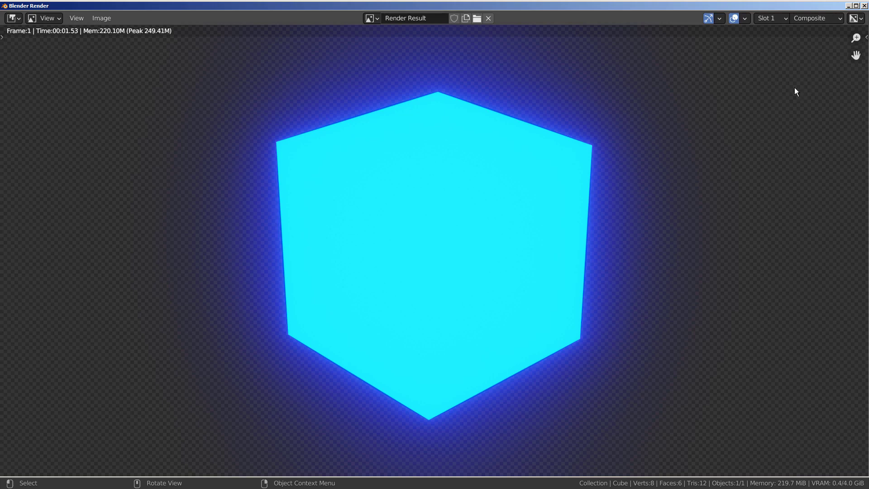
Display the View Layer's BloomCol pass in the render result and save it as a2.png
click(814, 18)
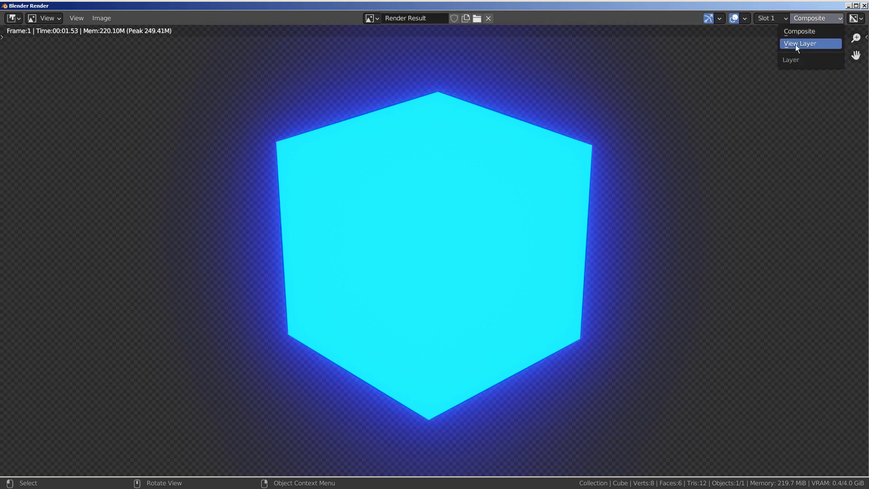
click(813, 45)
click(815, 18)
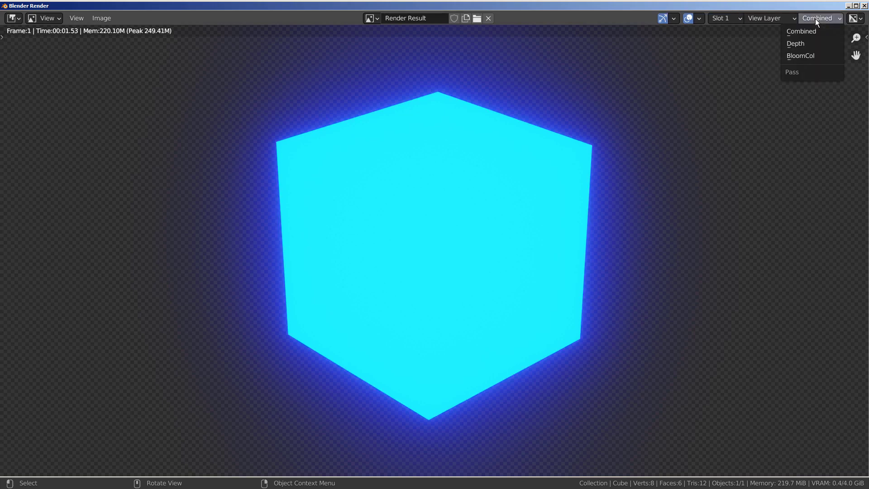
click(807, 57)
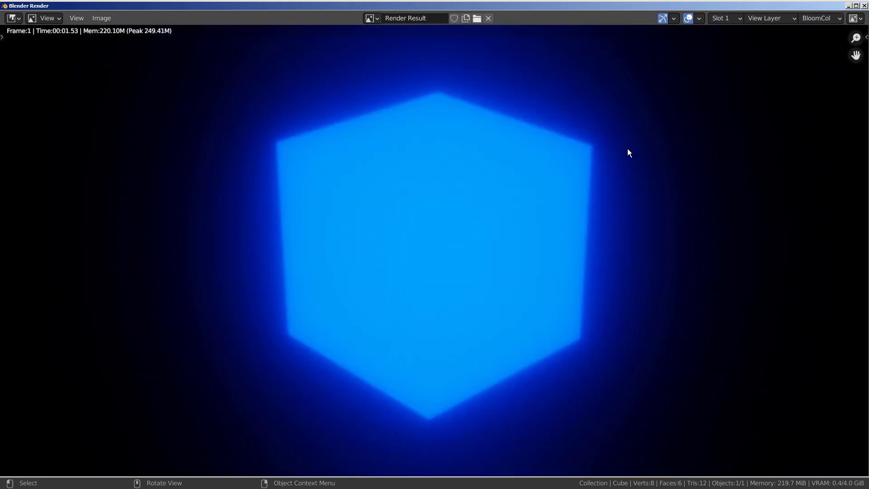
click(95, 14)
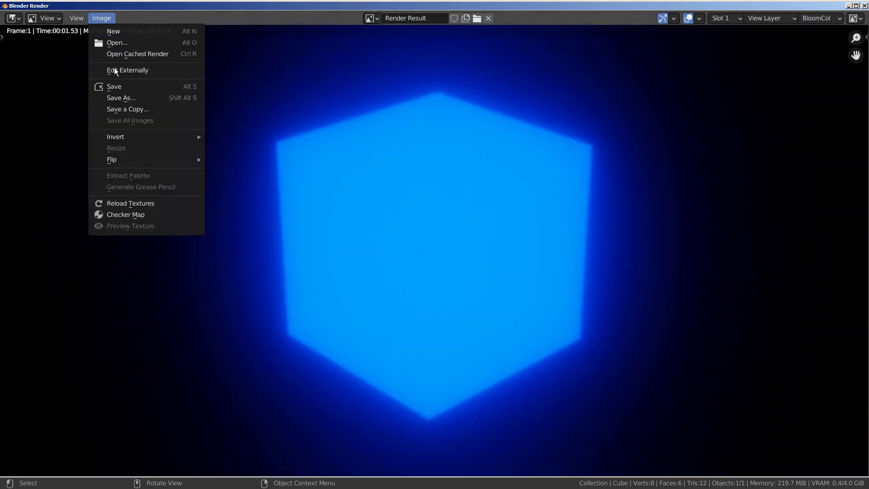
click(118, 94)
double_click(341, 213)
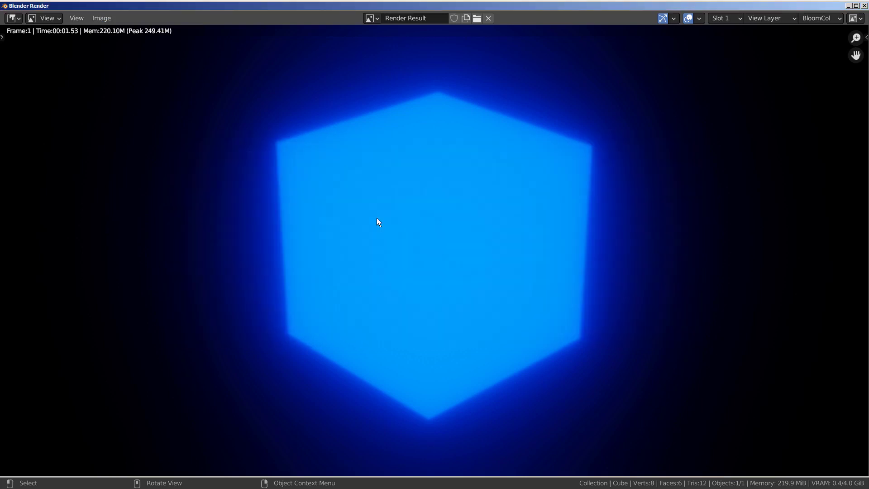
Add a UV sphere, scale it up to enclose the cube, and subdivide it to level 3
click(864, 6)
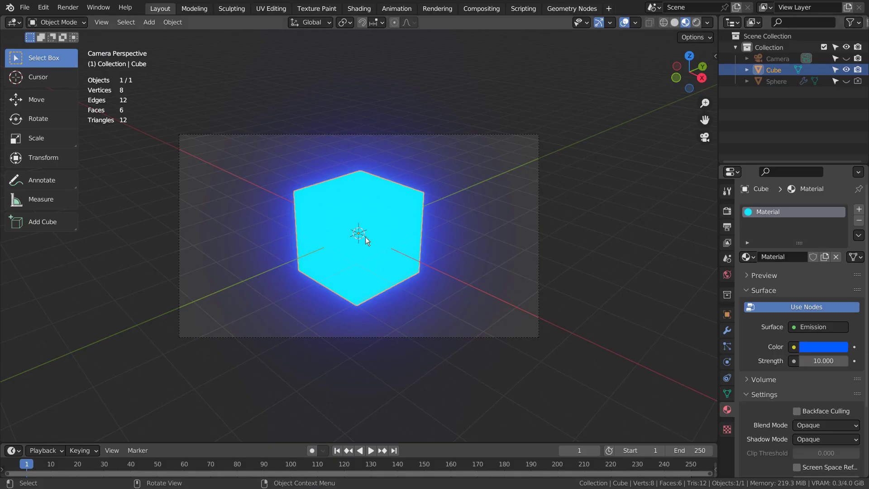
click(501, 183)
key(shift+a)
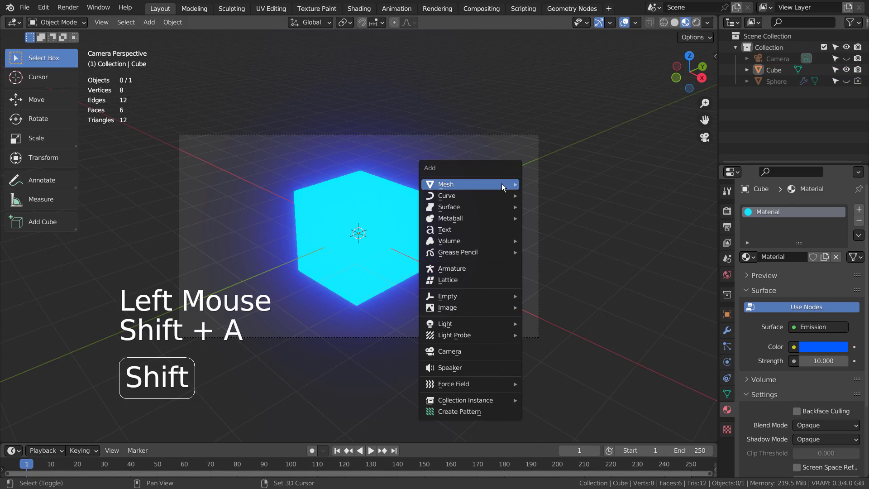
click(548, 218)
key(s)
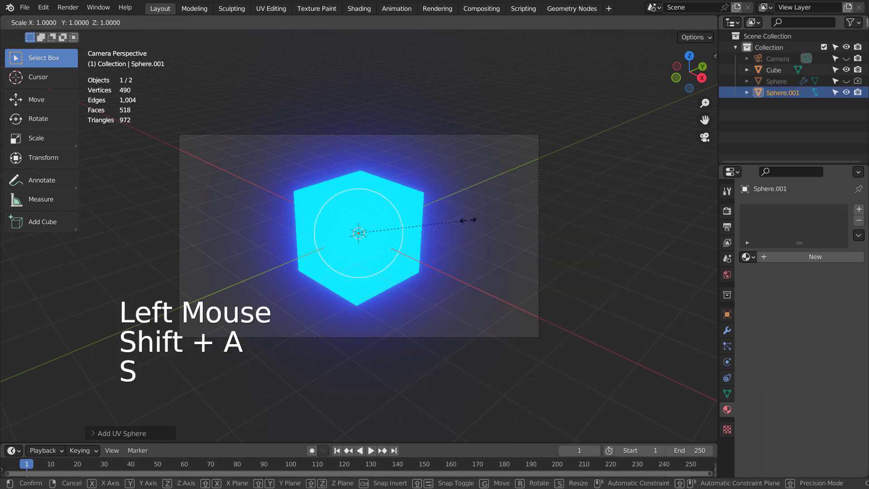
click(288, 198)
key(s)
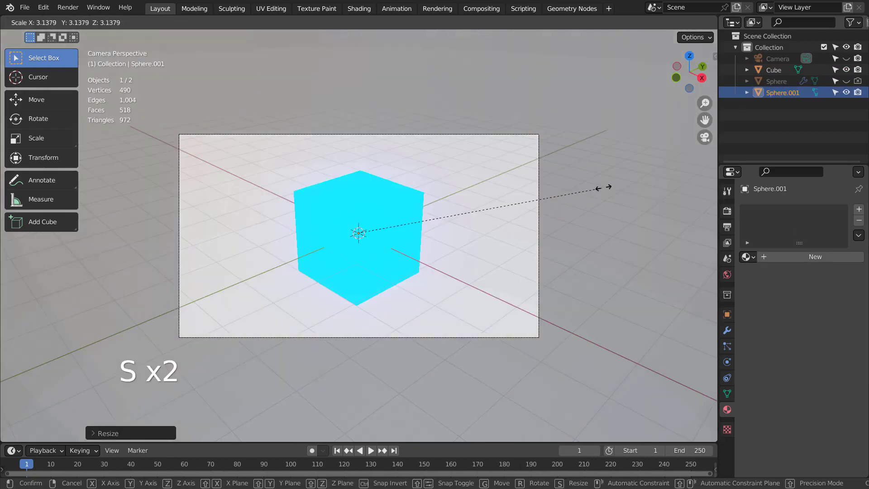
click(619, 182)
key(ctrl+3)
Shade Sphere.001 smooth and give it a new material with black base colour and Specular 0
right_click(593, 175)
click(593, 174)
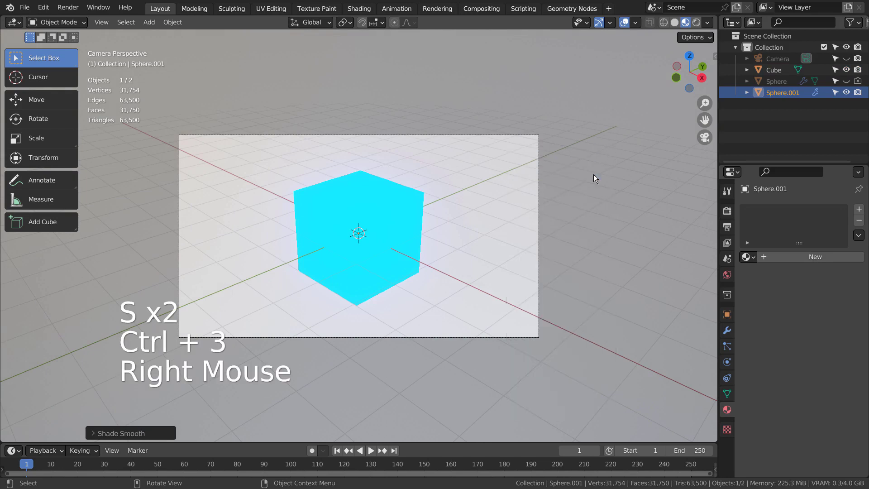
click(791, 257)
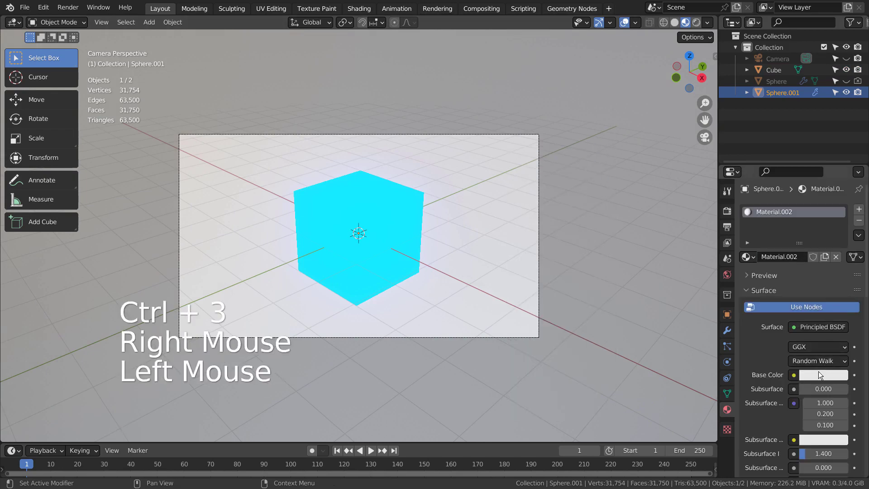
click(818, 371)
drag(838, 227, 838, 295)
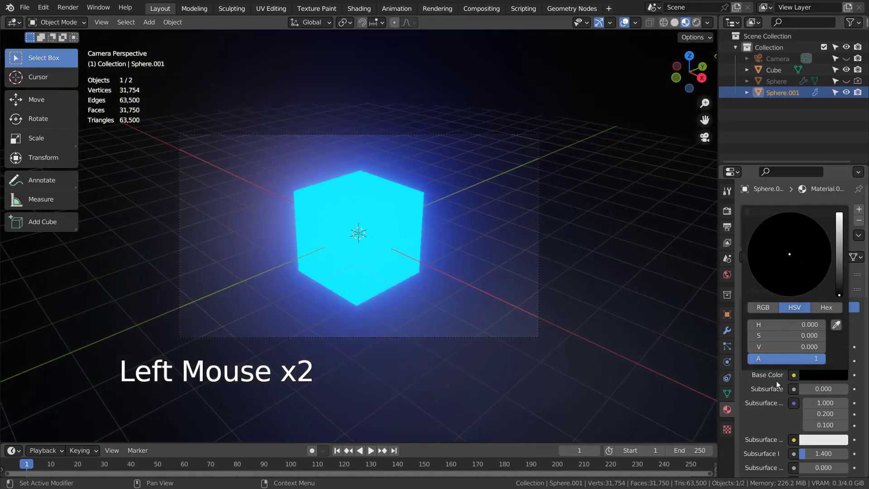
scroll(777, 405, down, 1)
scroll(812, 425, down, 1)
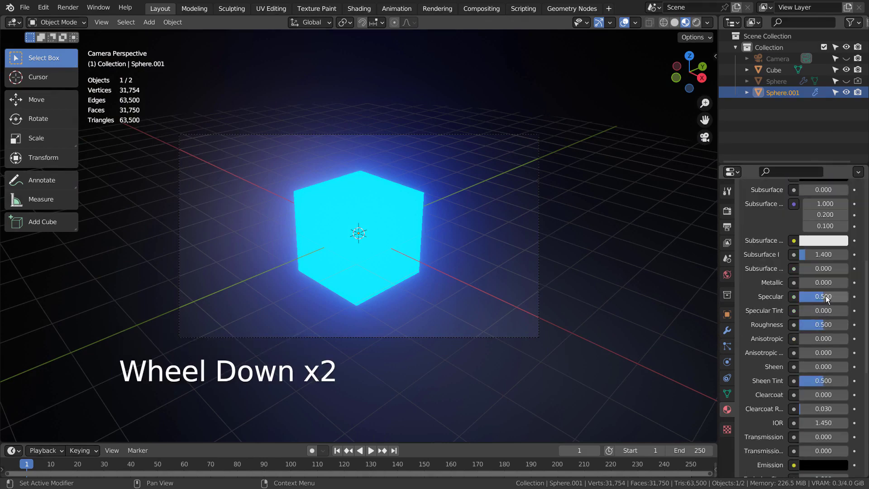
drag(823, 297, 788, 297)
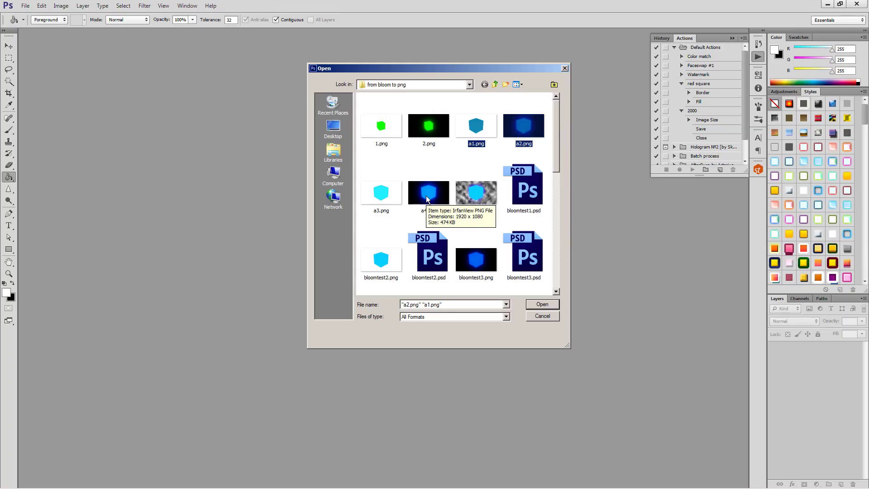
Open the a1, a2, a4 renders, reorder the document tabs, and close a4.png
click(548, 305)
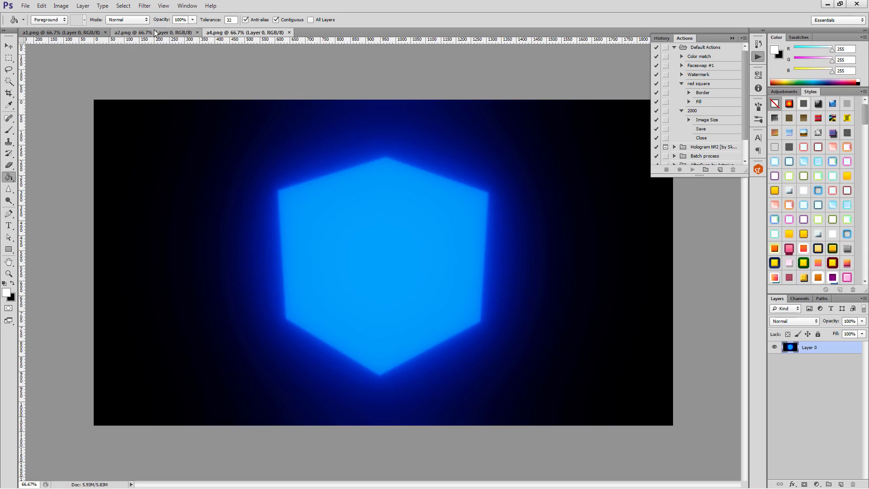
click(75, 34)
click(139, 34)
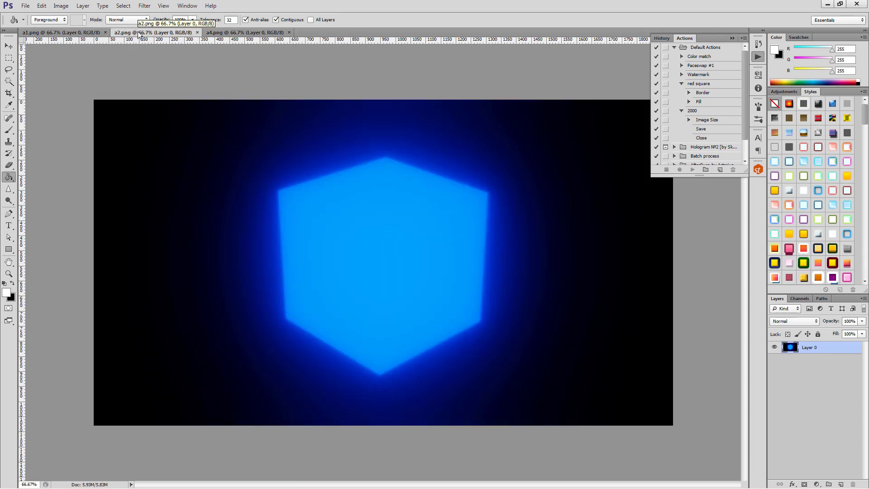
click(240, 32)
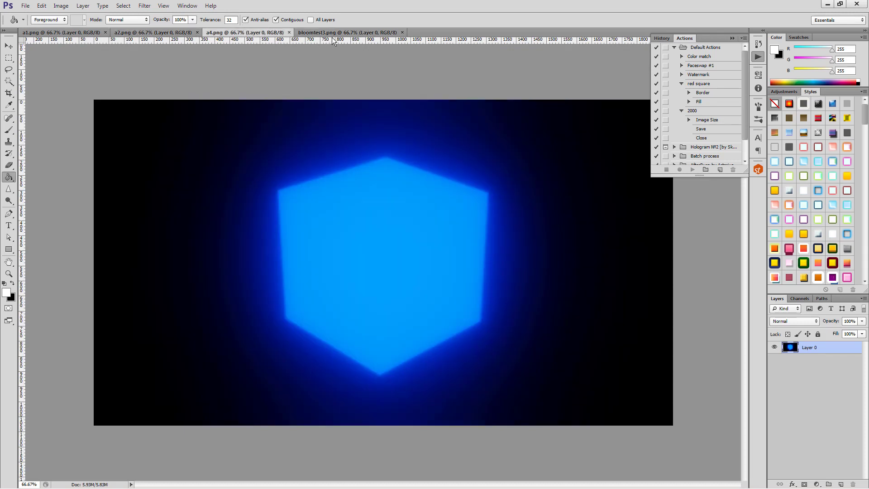
drag(333, 32, 174, 35)
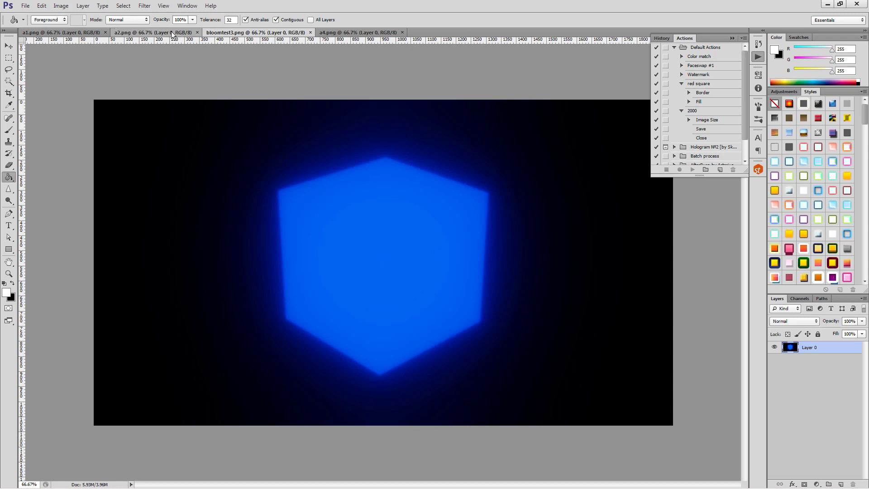
click(346, 32)
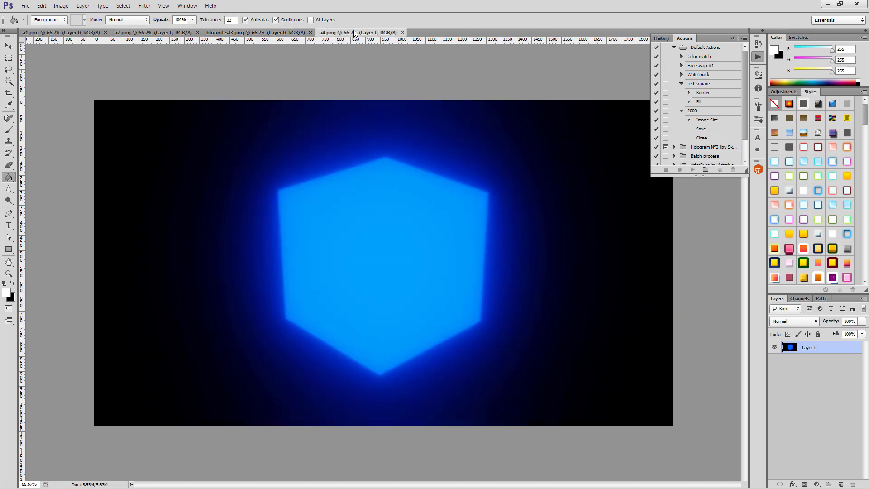
click(402, 33)
click(156, 32)
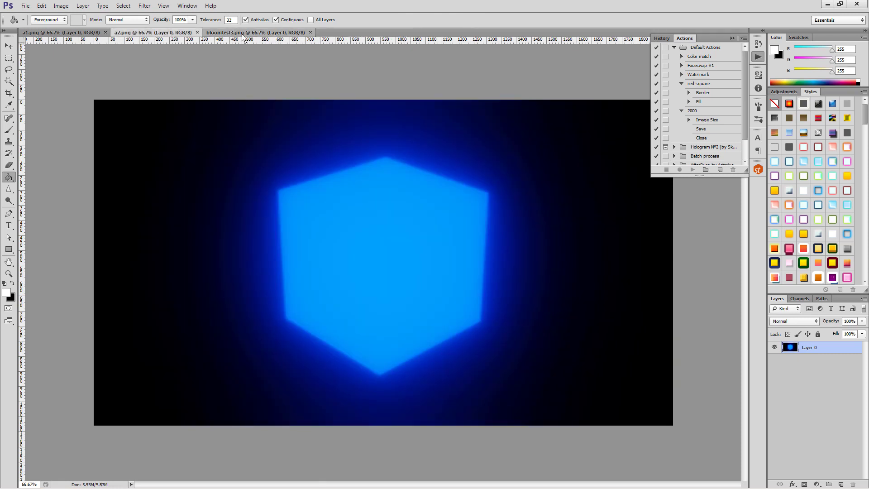
click(244, 34)
drag(255, 36, 154, 34)
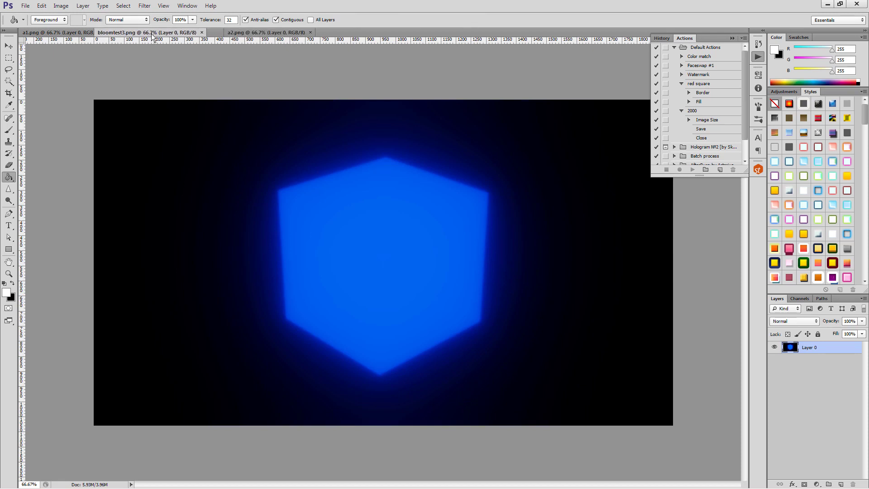
click(74, 34)
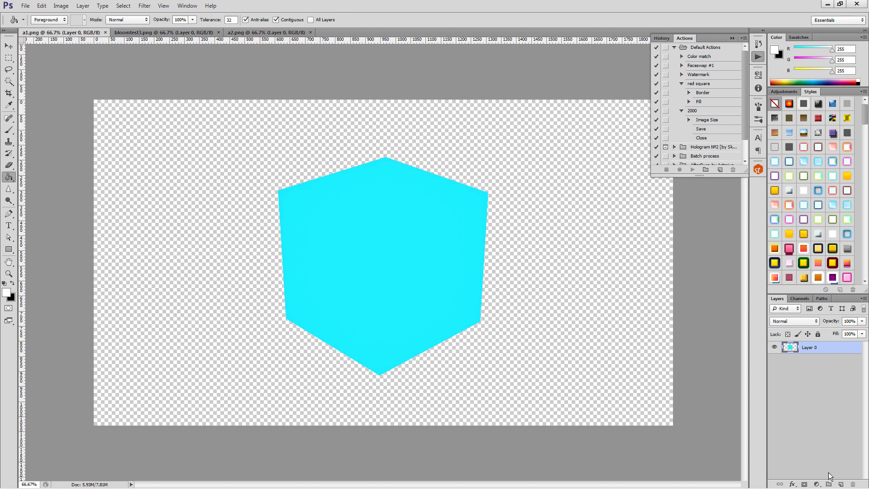
In a1.png, add a new layer filled with Render Clouds and move it below the cube layer
click(840, 484)
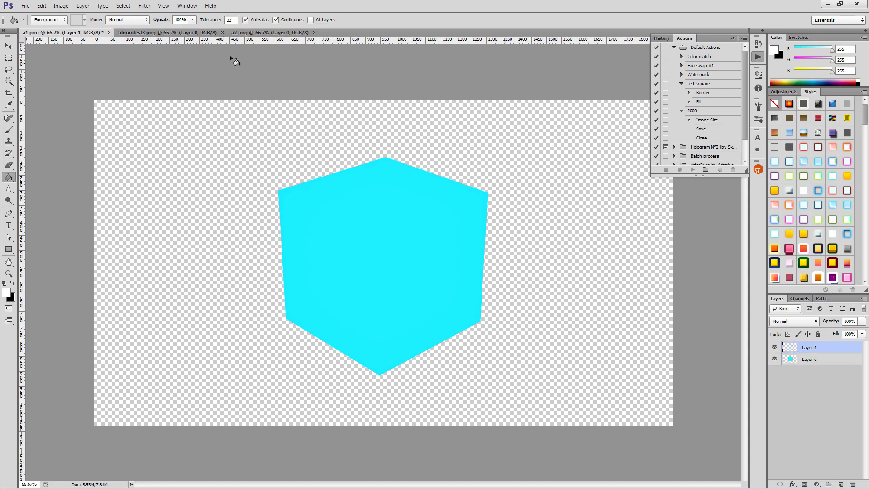
click(144, 6)
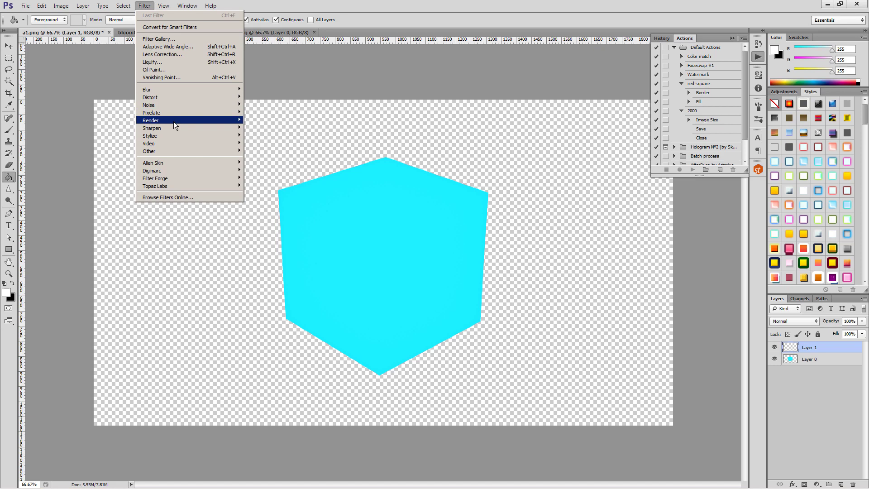
click(118, 121)
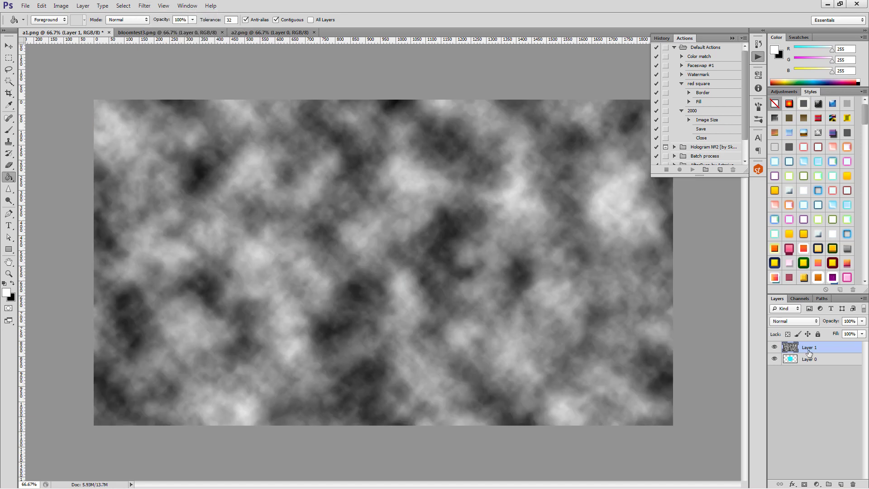
drag(798, 347, 795, 357)
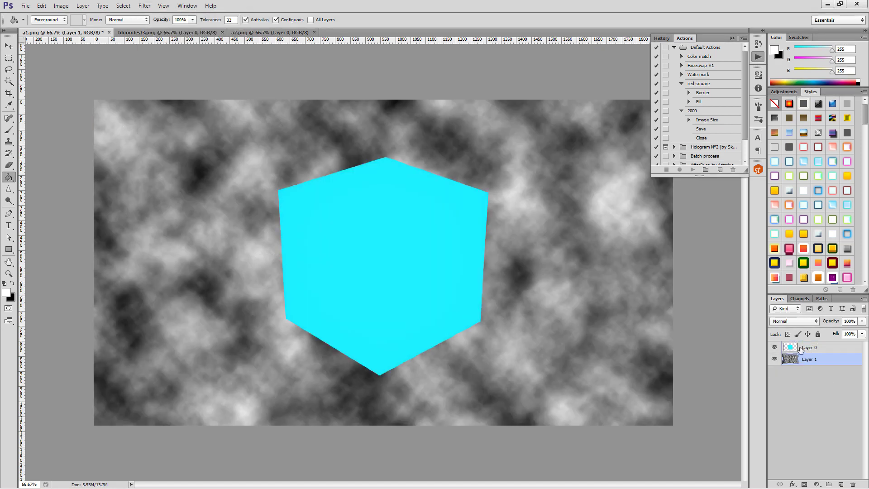
Copy the whole bloomtest3.png image and paste it as a new layer in a1.png
click(803, 347)
click(174, 32)
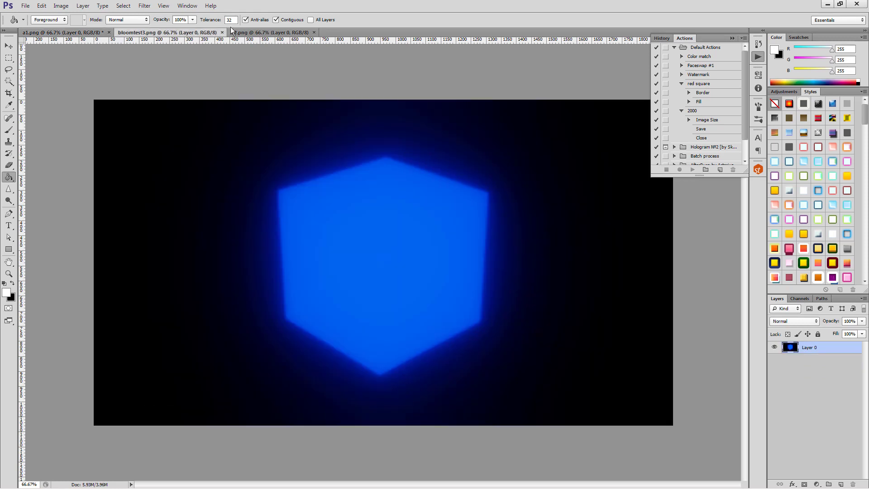
click(260, 31)
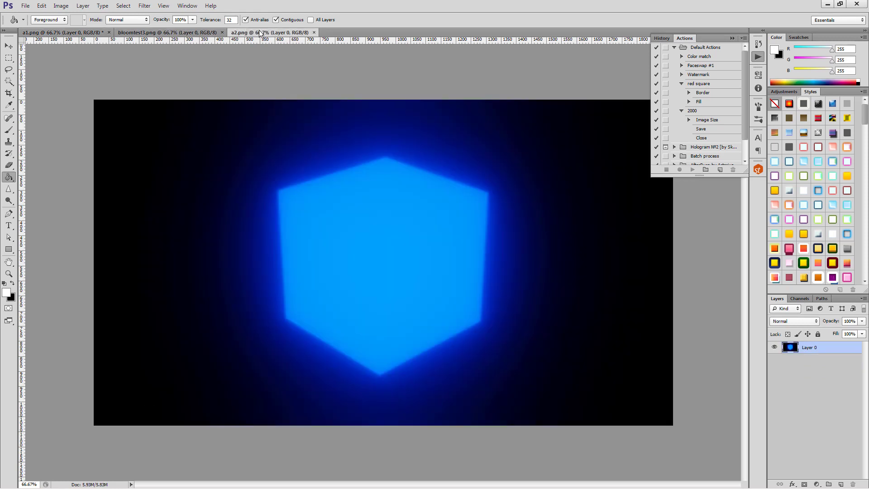
click(190, 33)
key(ctrl+a)
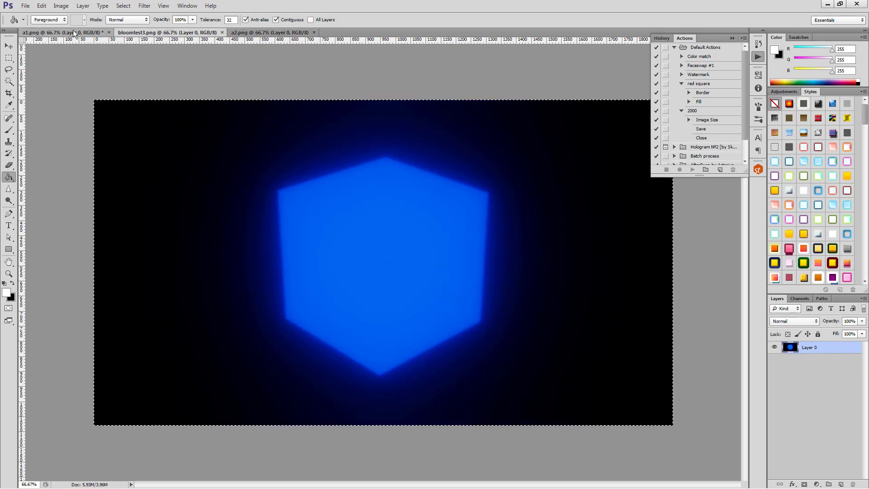
click(91, 33)
key(ctrl+v)
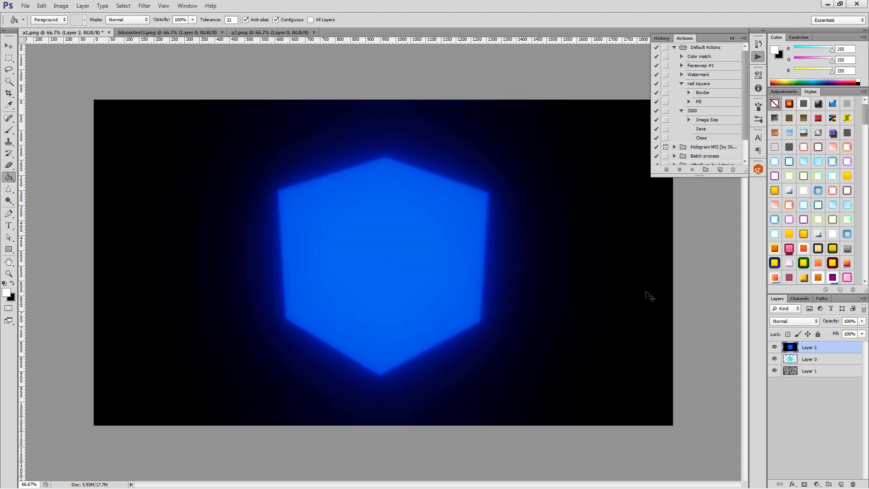
Set the glow layer's blend mode to Lighten and compare with the clouds layer toggled
click(801, 323)
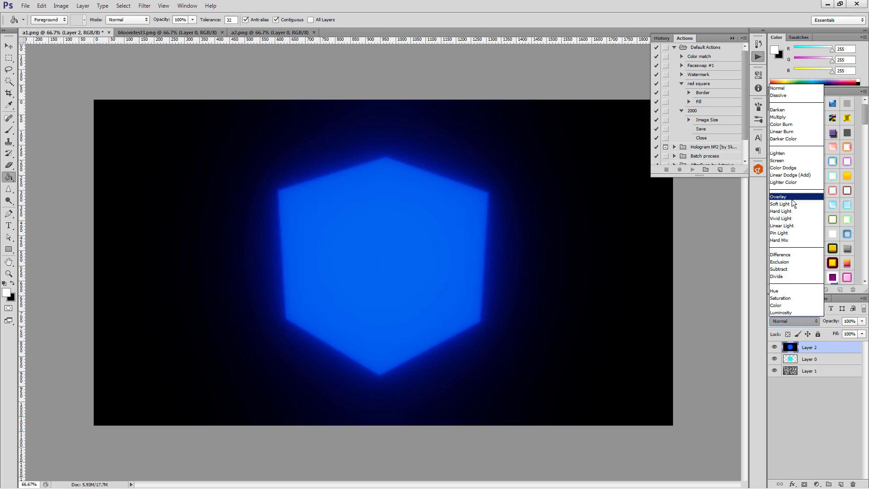
click(797, 154)
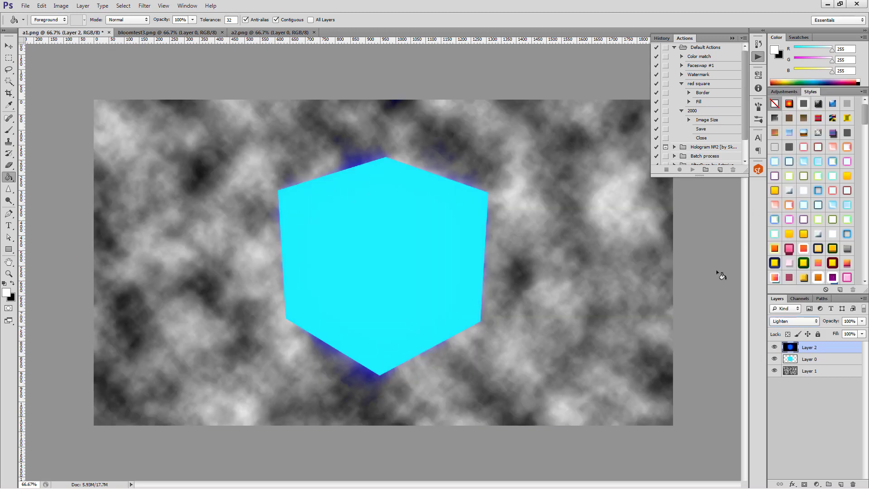
key(ctrl+plus)
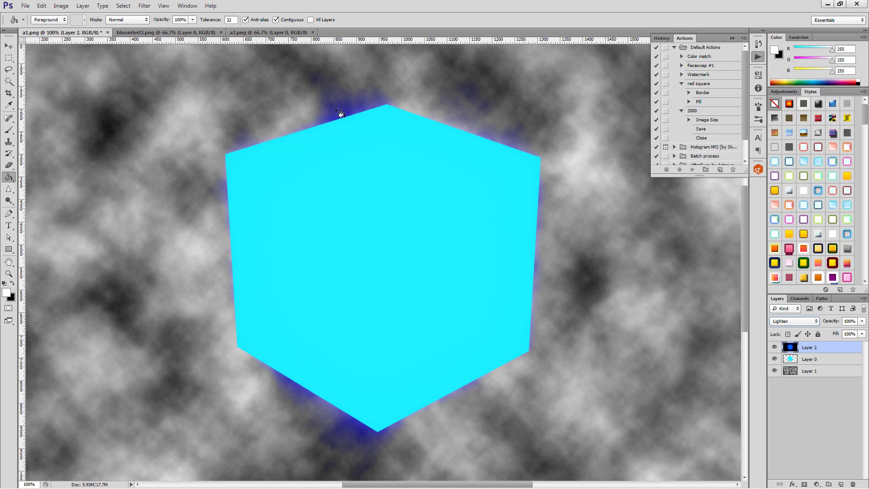
click(774, 370)
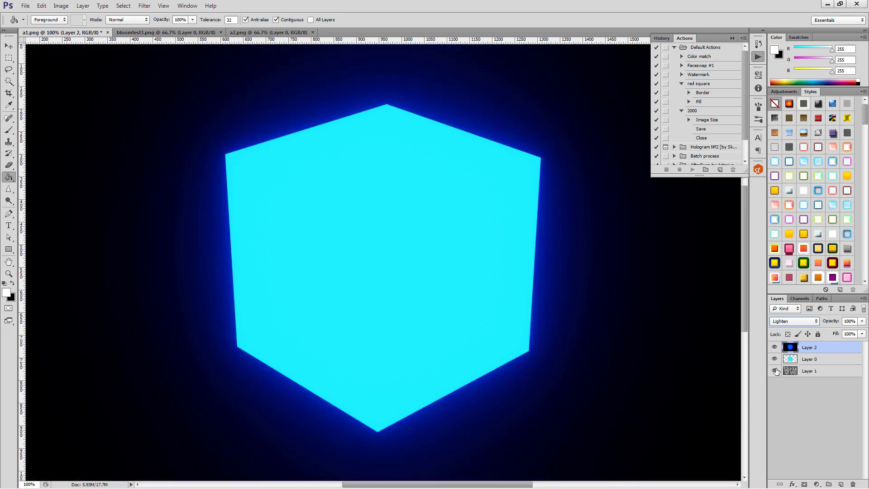
click(774, 371)
click(774, 370)
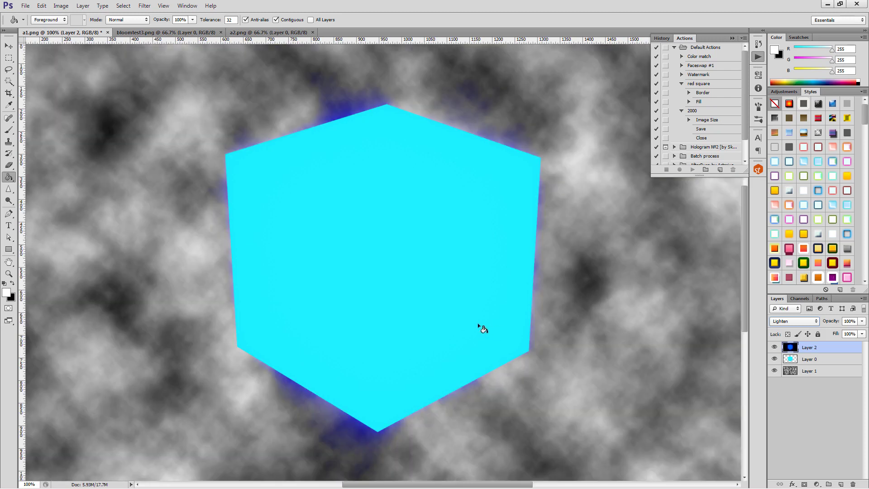
key(ctrl+minus)
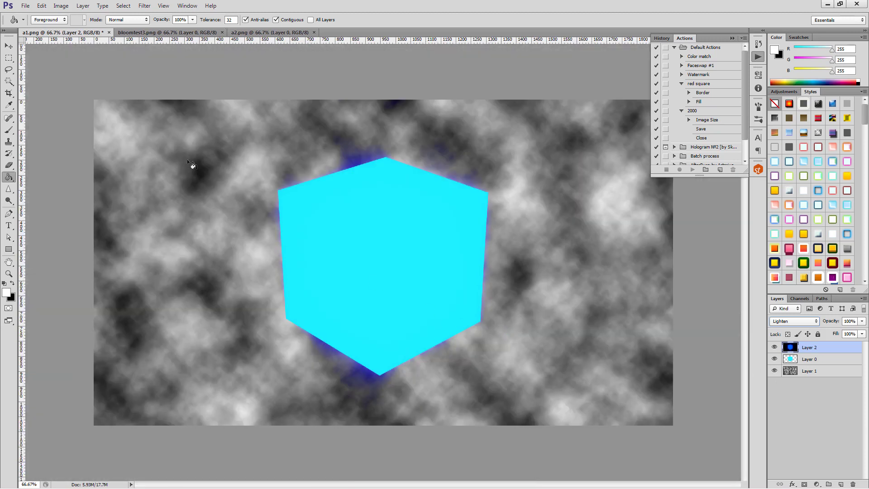
Copy the a2.png glow into a1.png as a new layer blended with Lighten
click(174, 33)
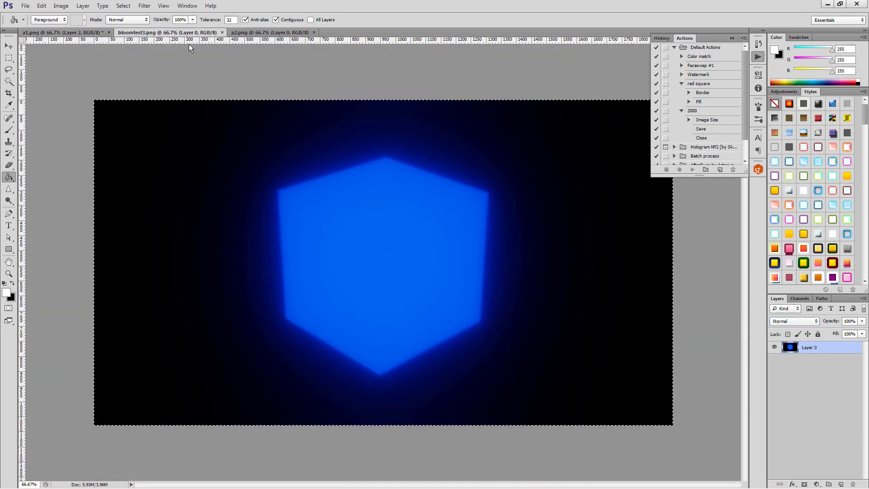
click(266, 32)
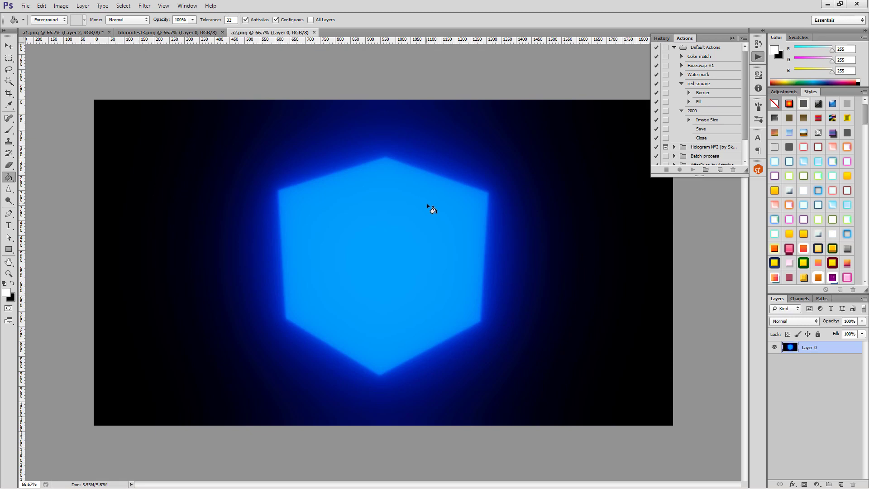
key(ctrl+a)
click(97, 35)
key(ctrl+v)
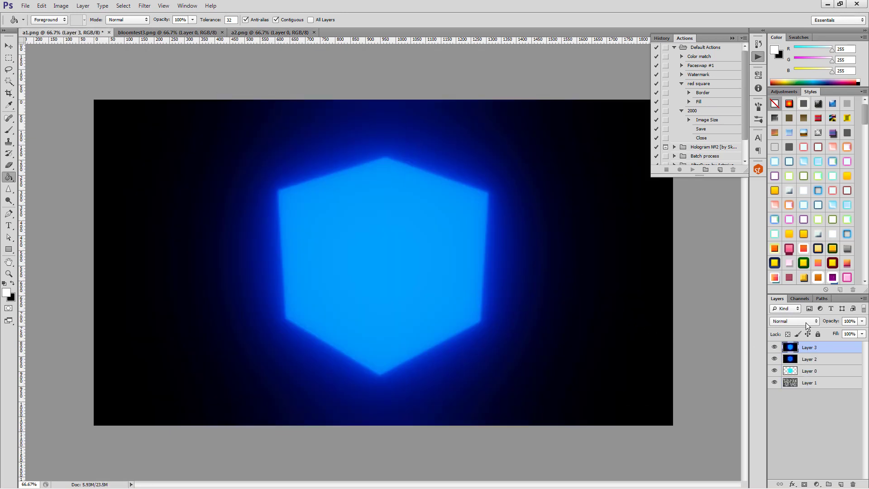
click(806, 322)
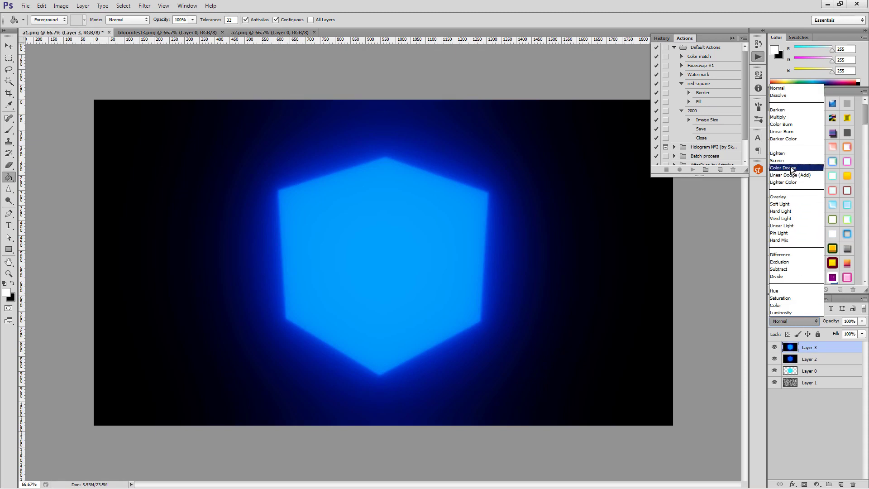
click(791, 153)
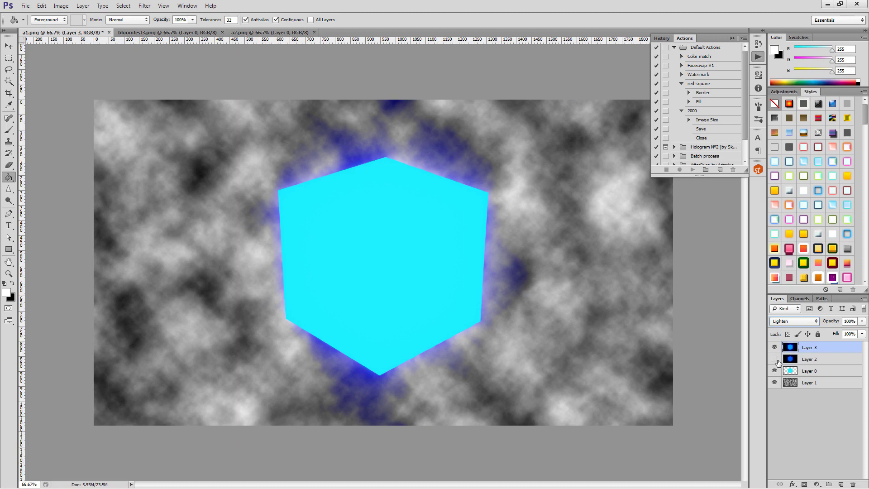
Make both Layer 2 and Layer 3 glows visible, comparing them, then select the clouds layer
click(774, 347)
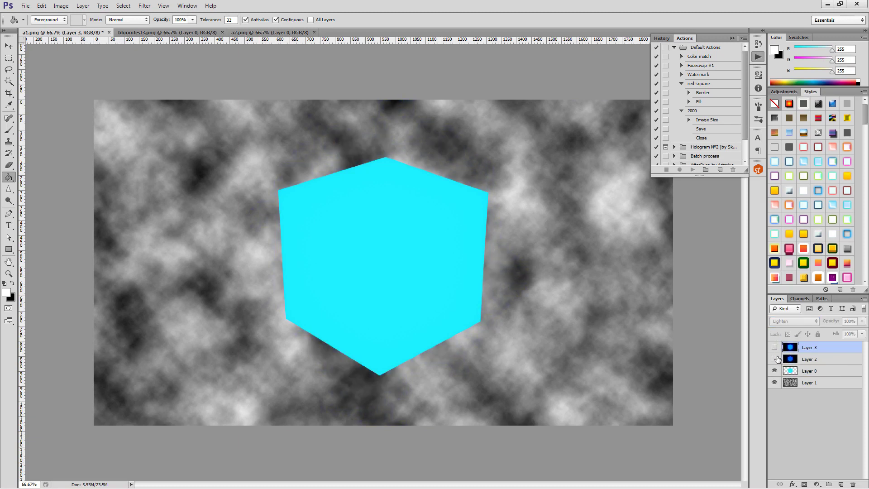
click(774, 359)
click(774, 347)
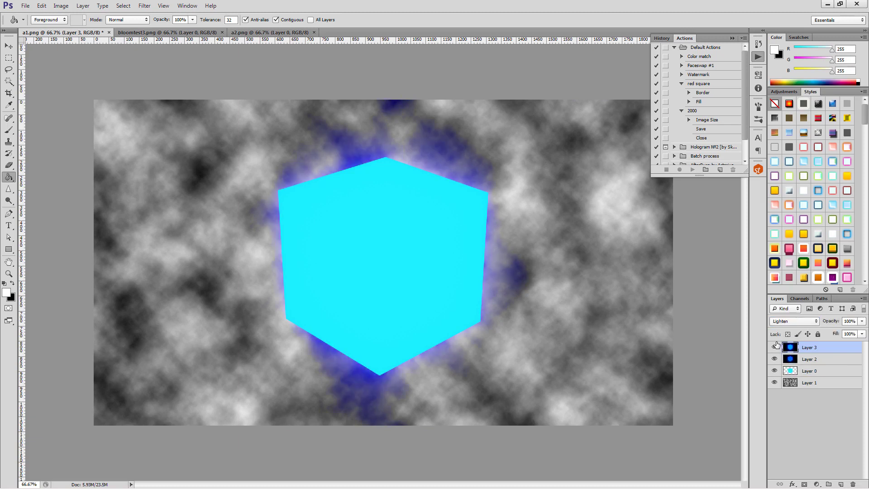
click(774, 347)
click(776, 346)
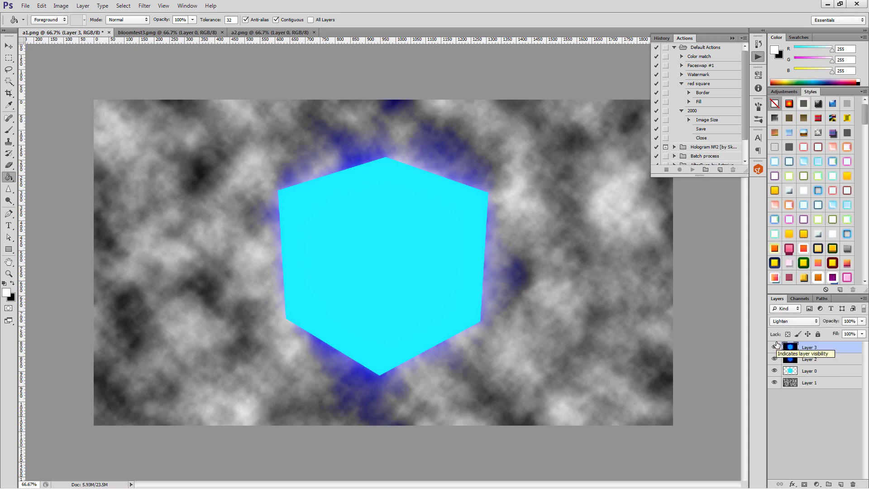
click(776, 346)
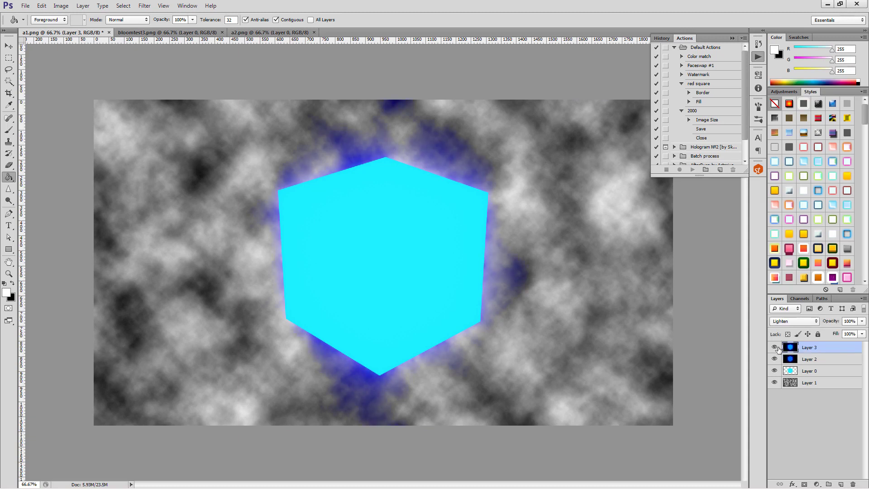
click(792, 381)
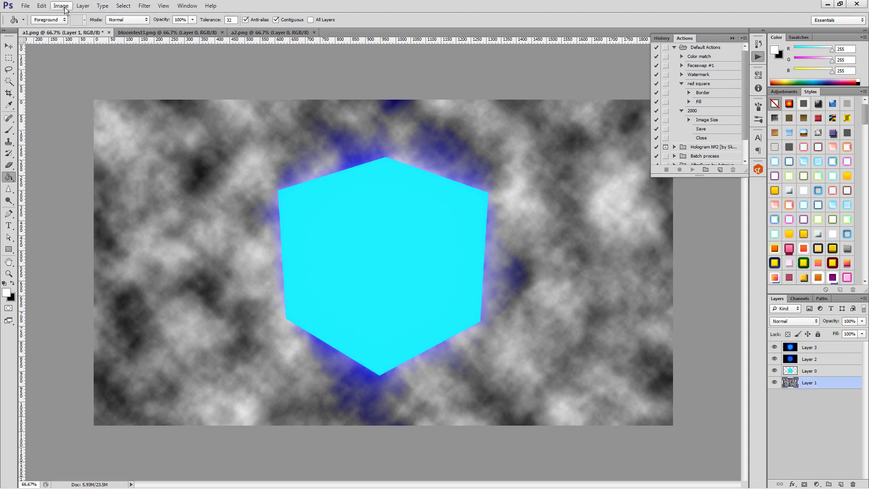
Apply Brightness/Contrast to the clouds layer: Brightness about -115, Contrast -36
click(48, 9)
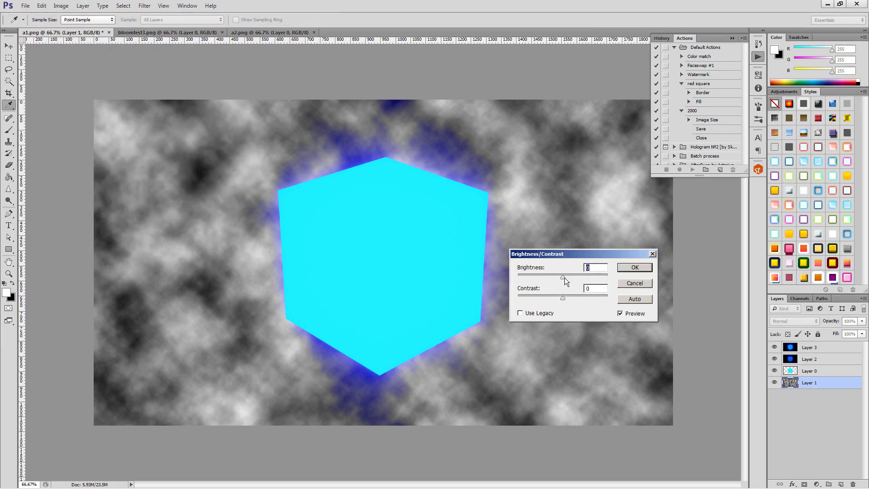
mouse_move(564, 278)
mouse_down()
mouse_move(540, 283)
mouse_move(557, 300)
mouse_move(537, 303)
mouse_move(528, 278)
mouse_up()
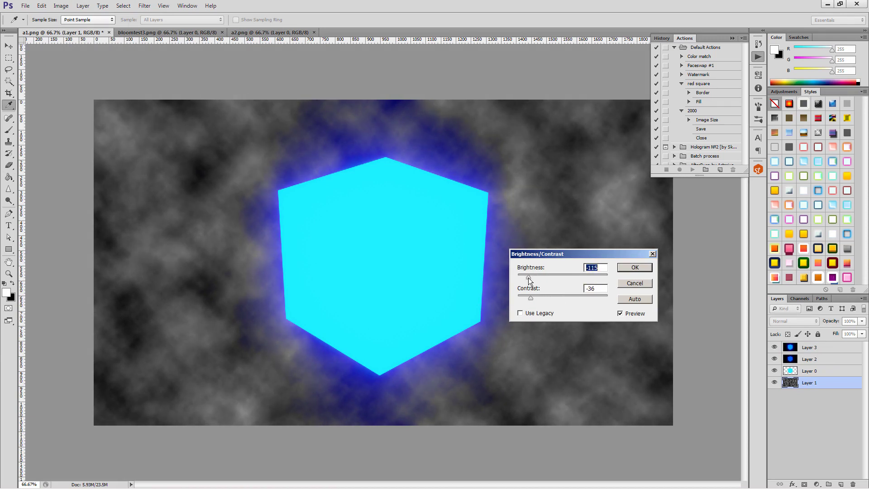
key(Return)
key(g)
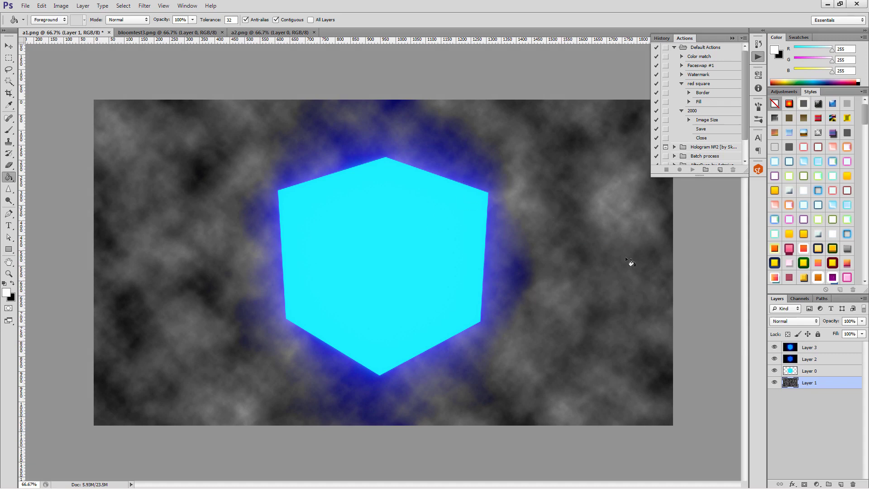
Toggle Layer 3's glow on and off to compare, leaving it visible
click(774, 348)
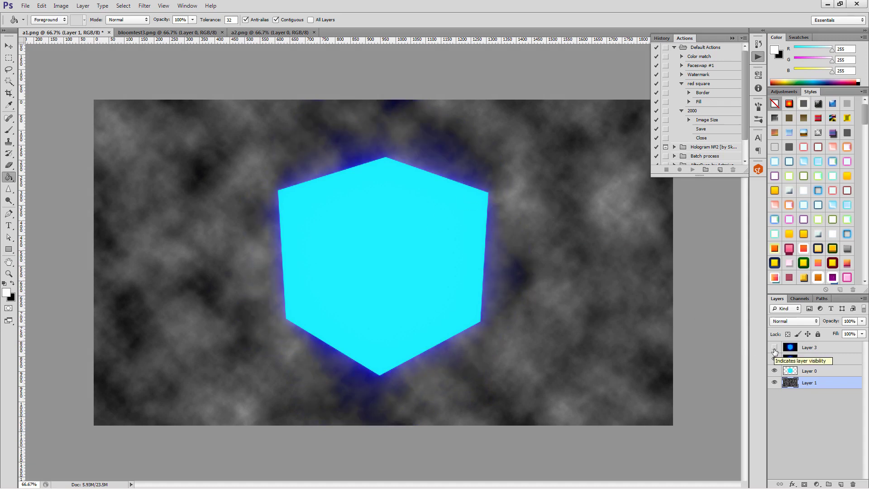
click(774, 347)
click(774, 347)
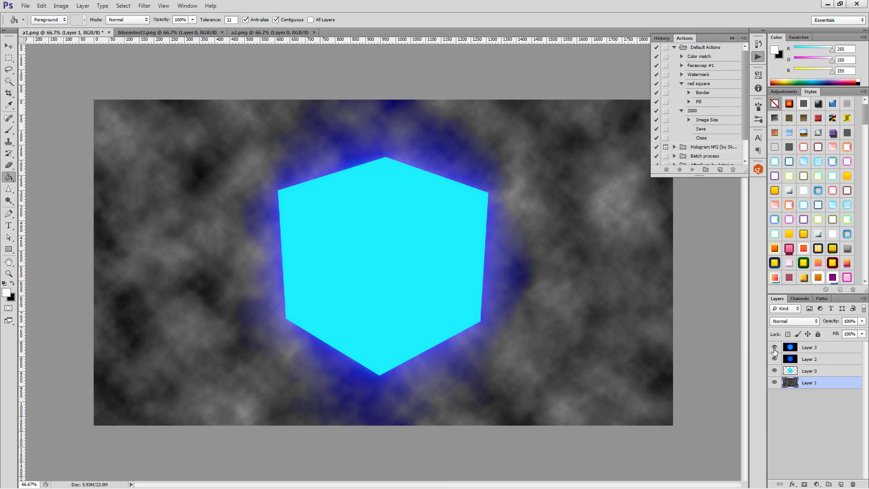
click(774, 347)
click(774, 350)
click(775, 348)
click(774, 348)
click(774, 348)
click(774, 348)
In Krita, copy all of bloomtest3.png and paste it into a1.png as a new layer
click(857, 4)
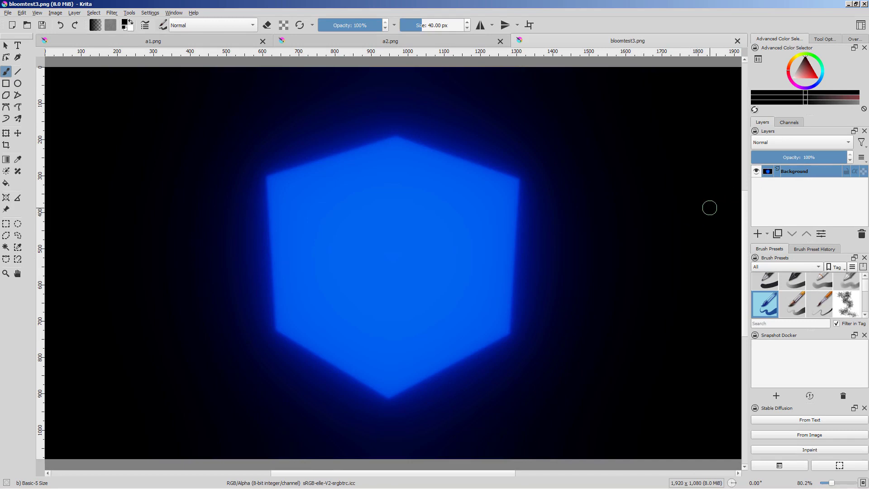
click(448, 45)
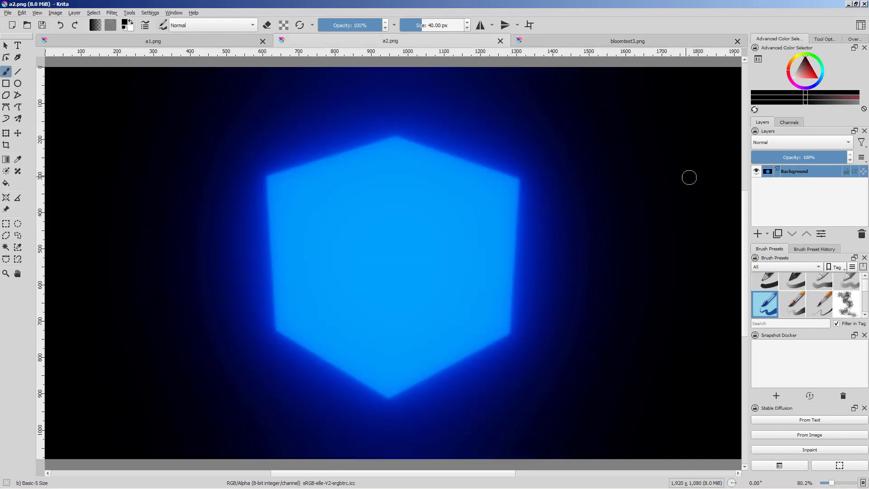
click(571, 39)
key(ctrl+a)
key(ctrl+c)
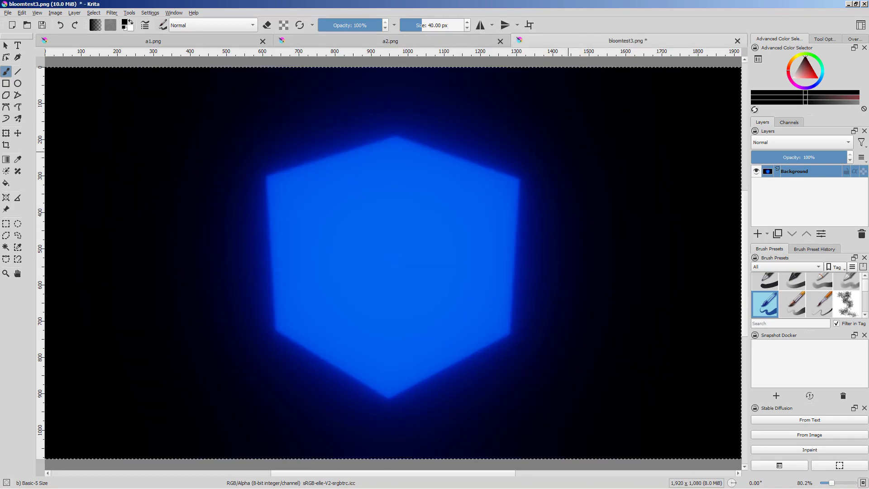
click(190, 40)
key(ctrl+v)
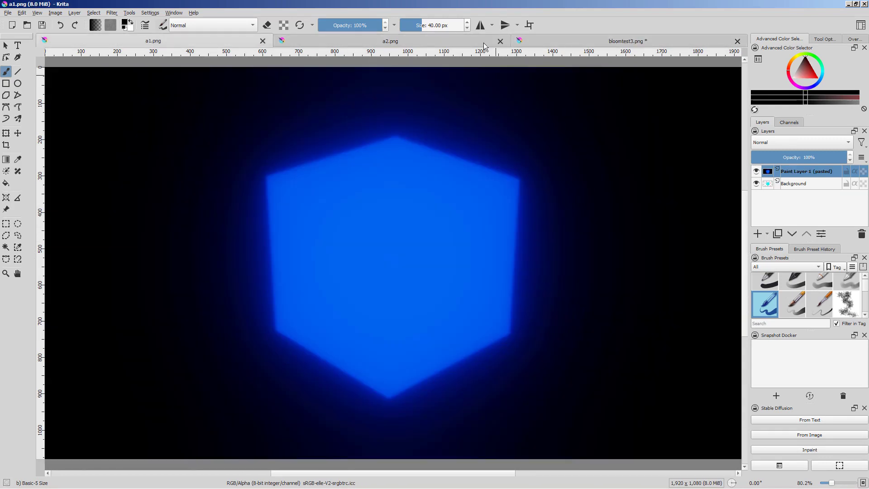
Copy all of a2.png and paste it into a1.png as another layer
click(433, 45)
key(ctrl+a)
key(ctrl+c)
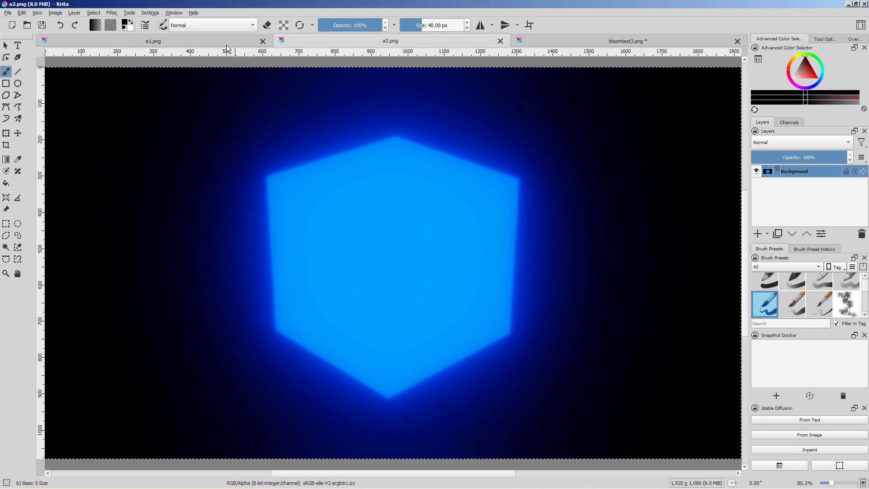
click(235, 46)
key(ctrl+v)
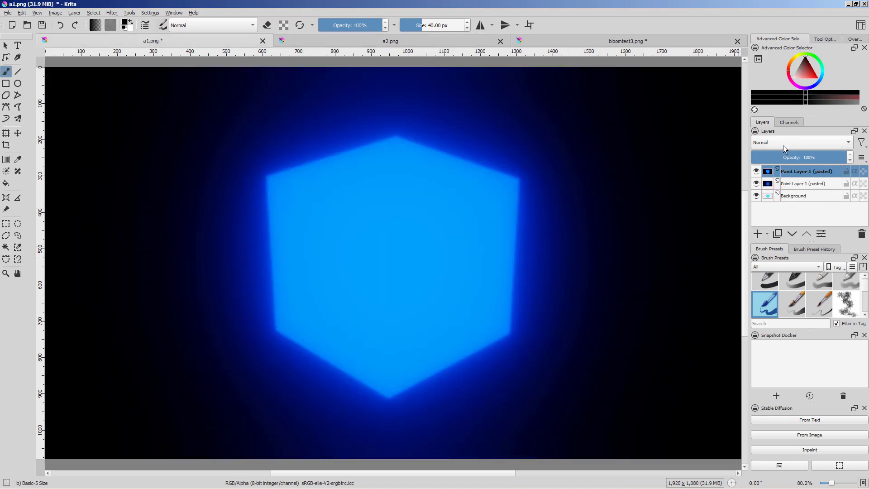
Set both pasted glow layers to the Lighten blend mode
click(782, 144)
click(777, 119)
click(800, 186)
click(803, 145)
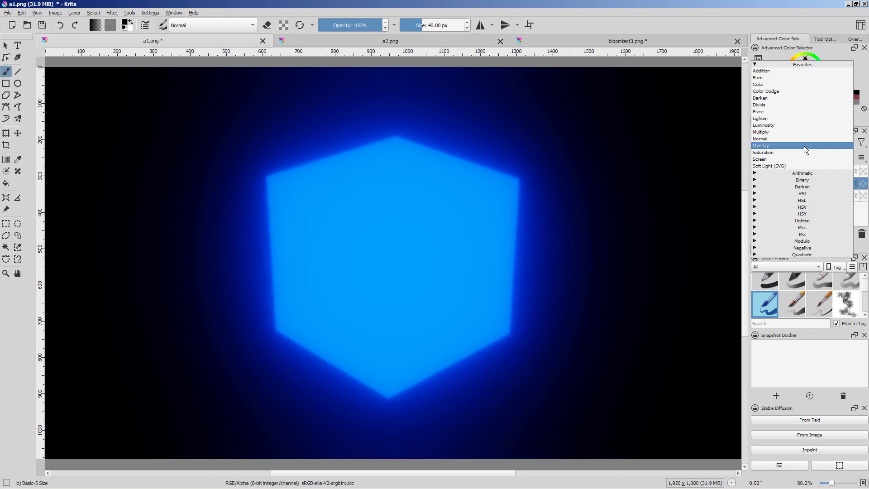
click(788, 118)
Add a new empty Paint Layer and move it below the Background layer
click(803, 171)
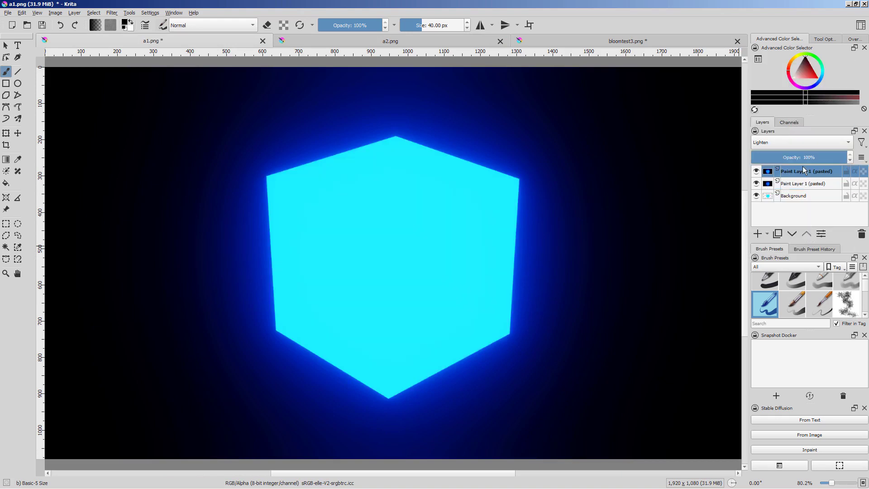
click(804, 196)
click(757, 233)
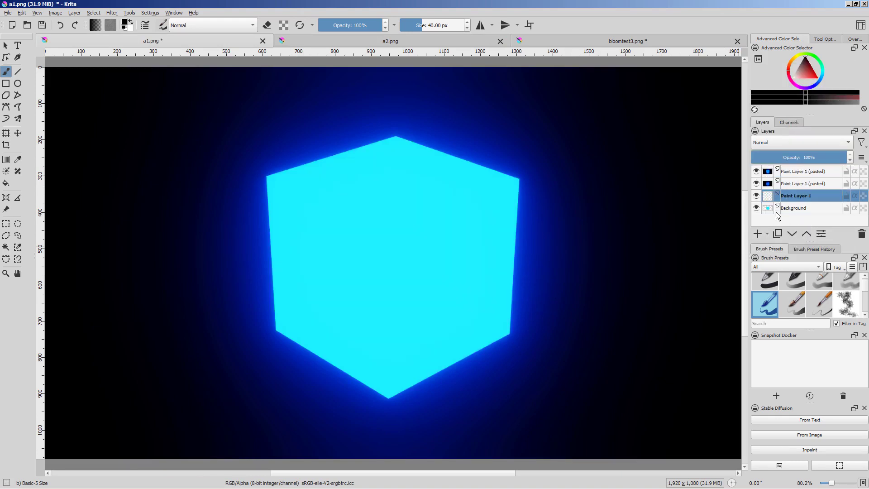
drag(796, 197, 797, 218)
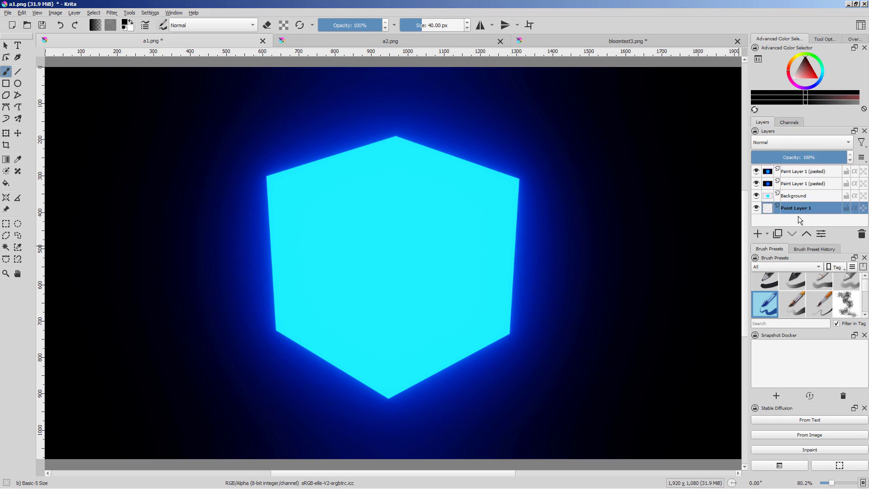
Fill the bottom layer black and apply G'MIC-Qt's Artistic > Bokeh filter to it
click(6, 182)
click(149, 176)
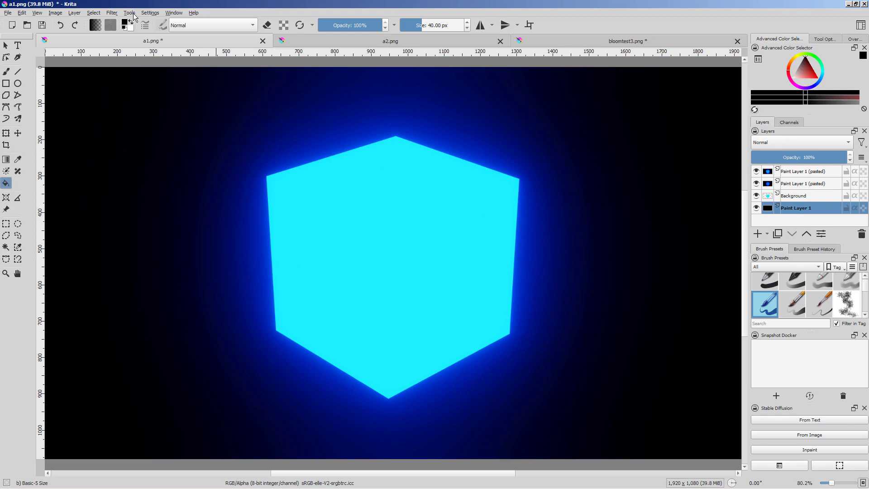
click(111, 13)
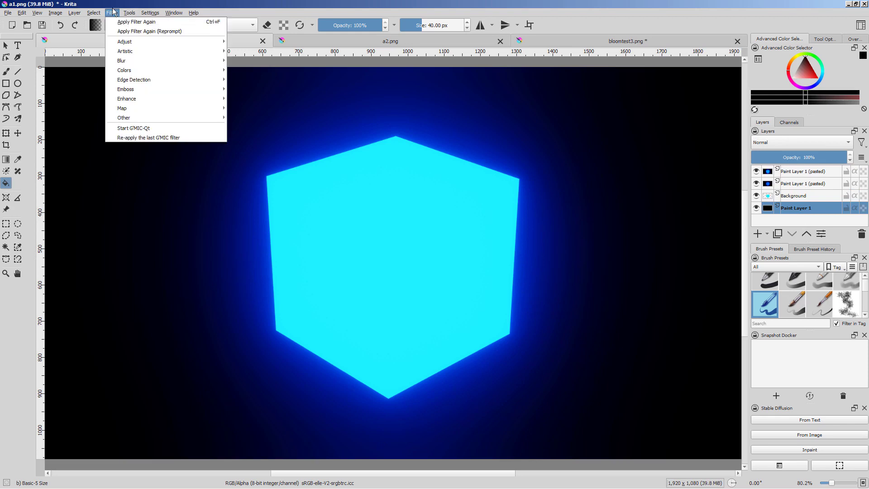
click(121, 128)
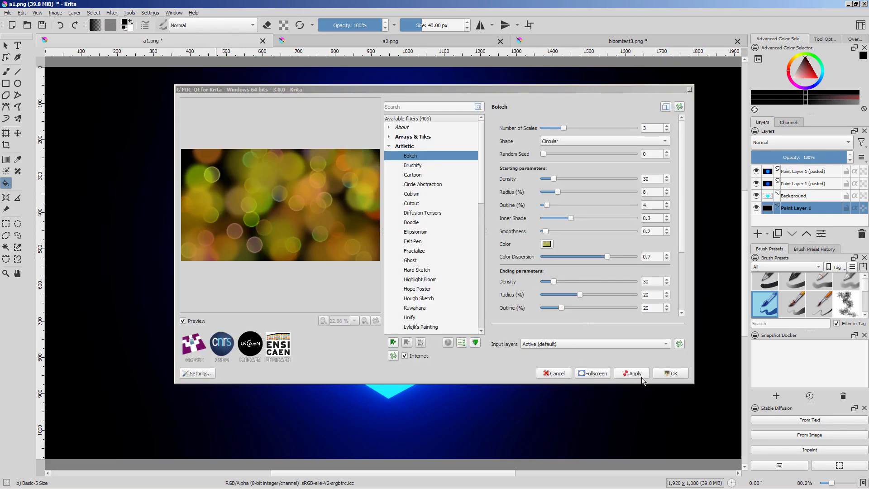
click(671, 373)
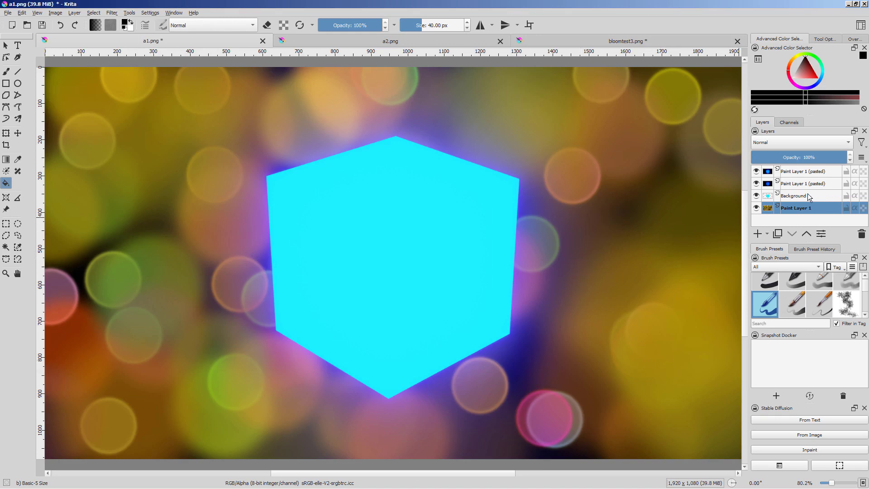
Compare the two glow layers' visibility, ending with the upper pasted glow layer hidden
click(756, 172)
click(756, 184)
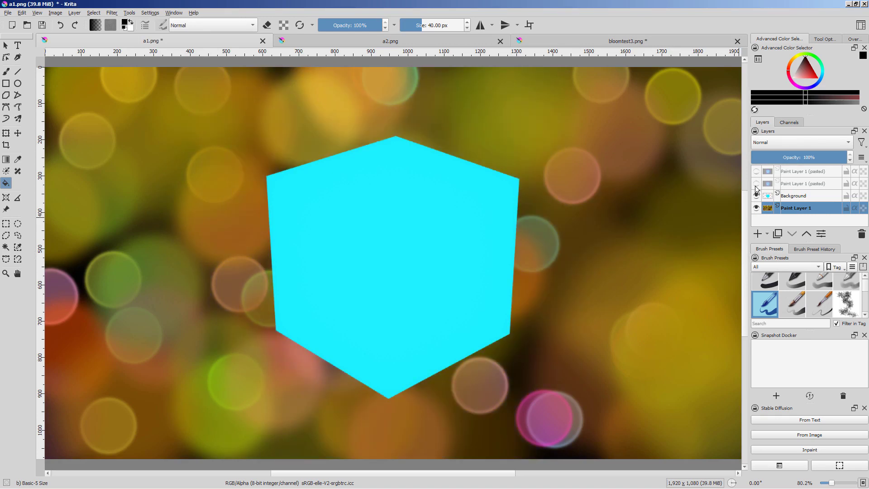
click(756, 183)
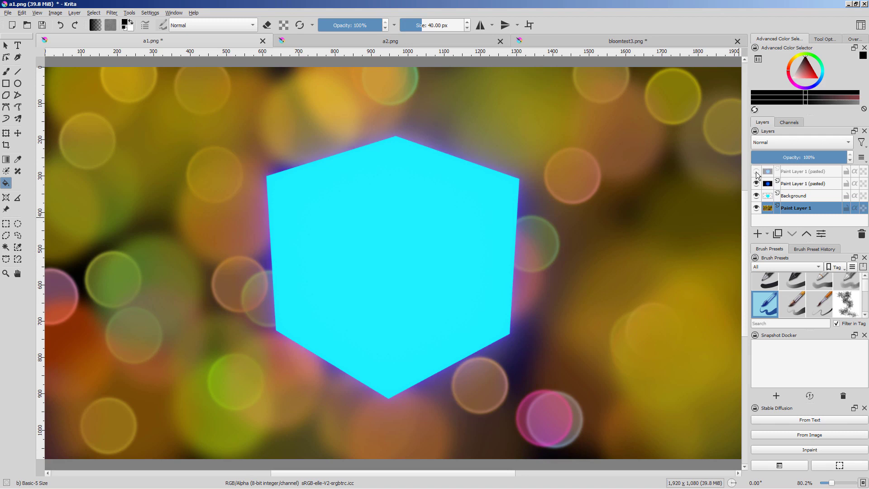
click(756, 172)
click(756, 172)
click(756, 172)
click(756, 172)
click(755, 171)
click(756, 172)
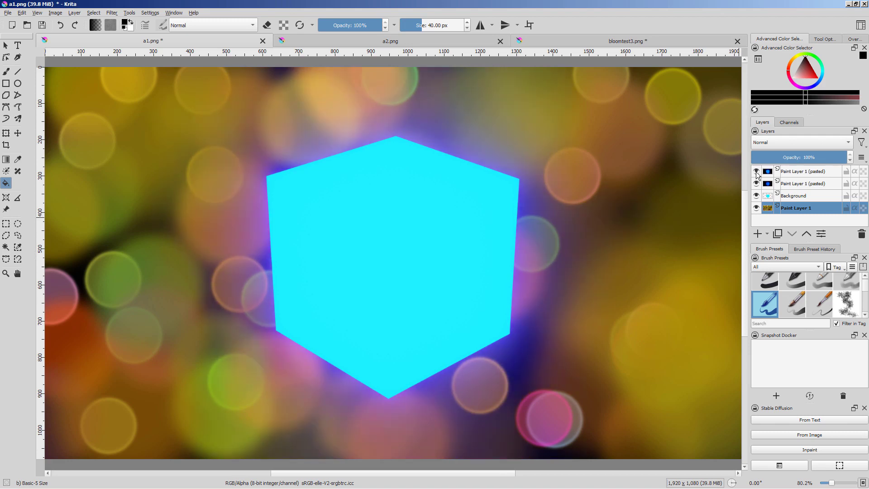
click(756, 171)
click(756, 171)
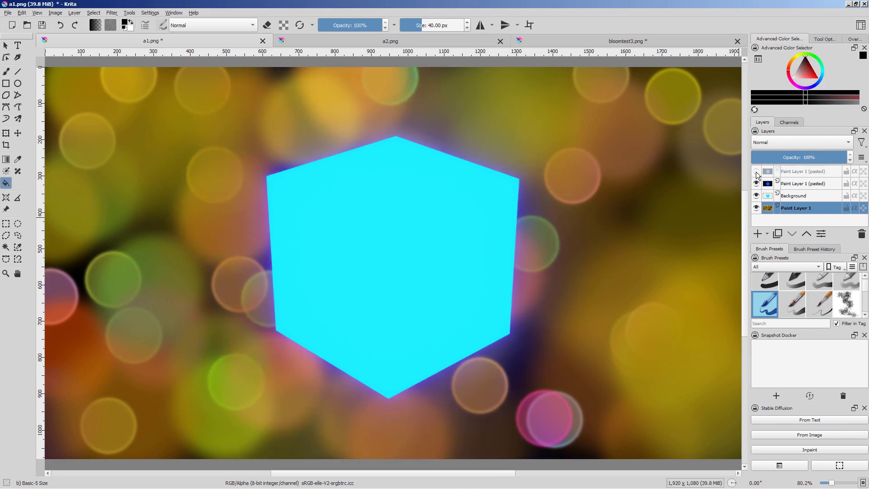
click(756, 172)
click(756, 171)
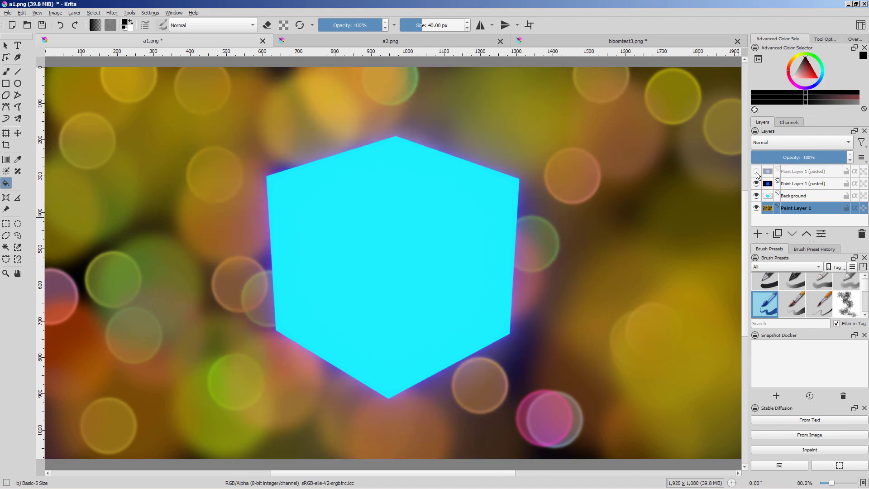